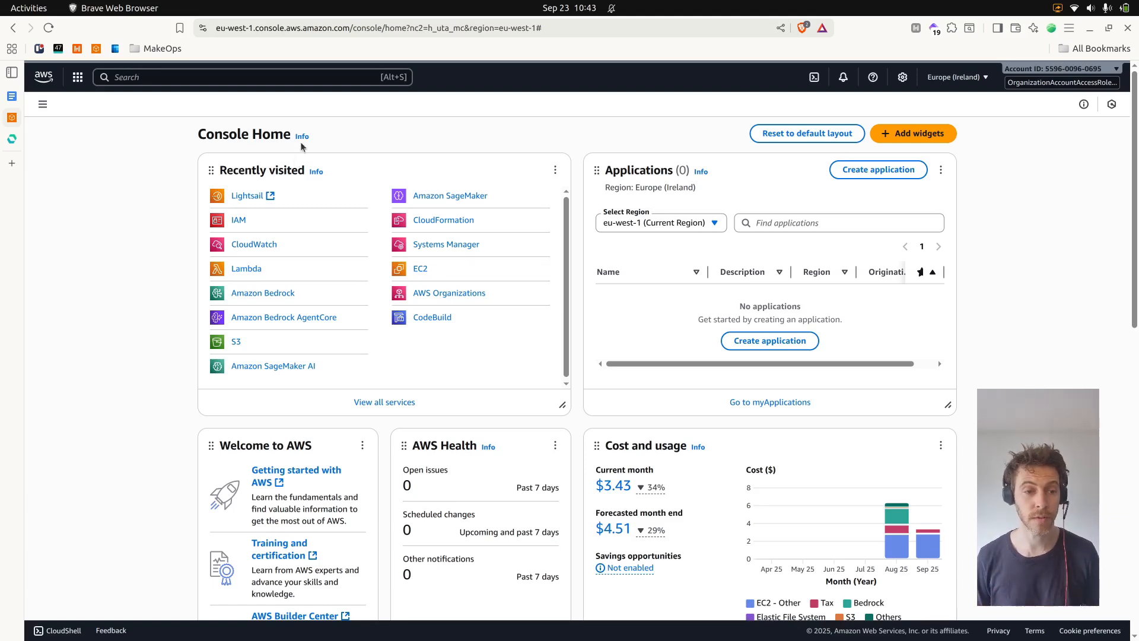
# Search the console for Lightsail and open it
pyautogui.click(323, 78)
pyautogui.write('lightsail')
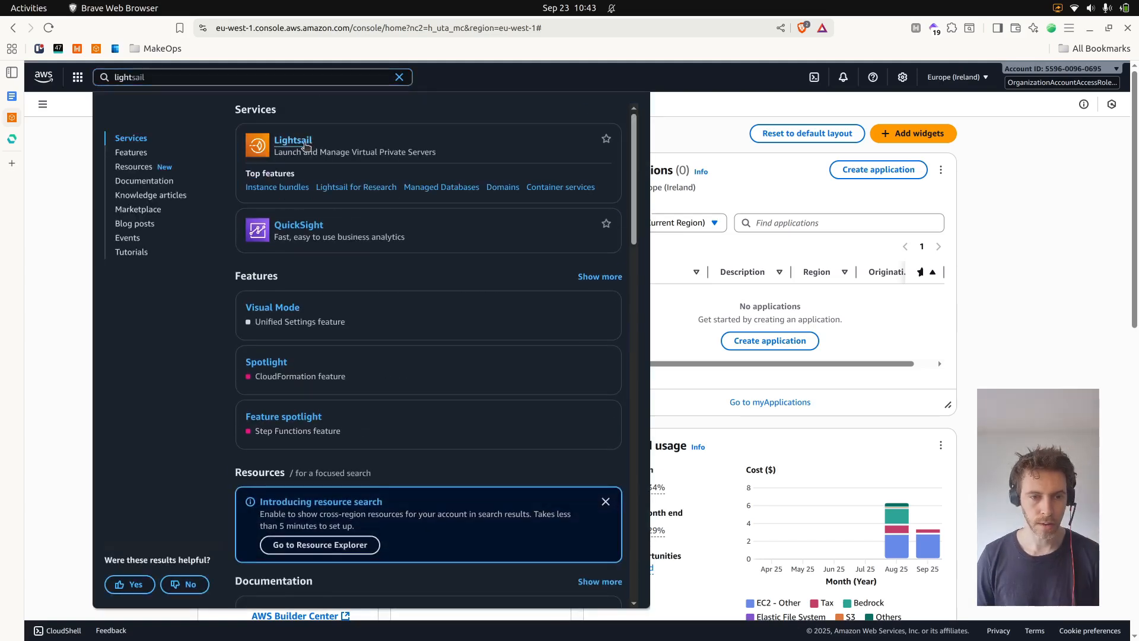
pyautogui.click(303, 142)
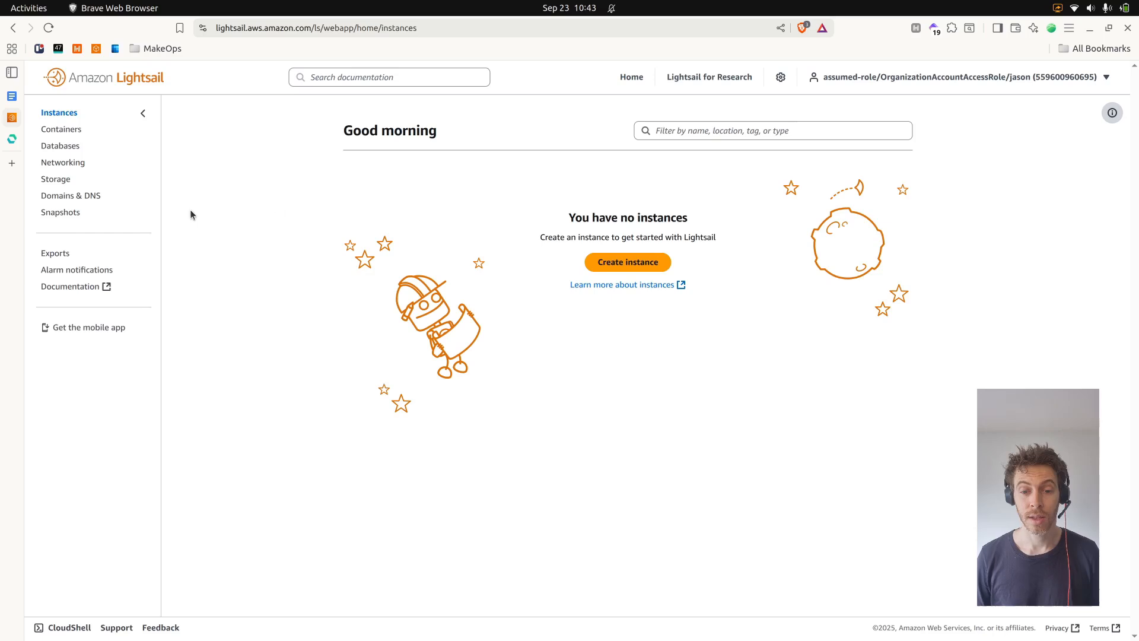
# Start creating an instance in London and choose the OS-only Ubuntu 24.04 LTS blueprint
pyautogui.click(650, 265)
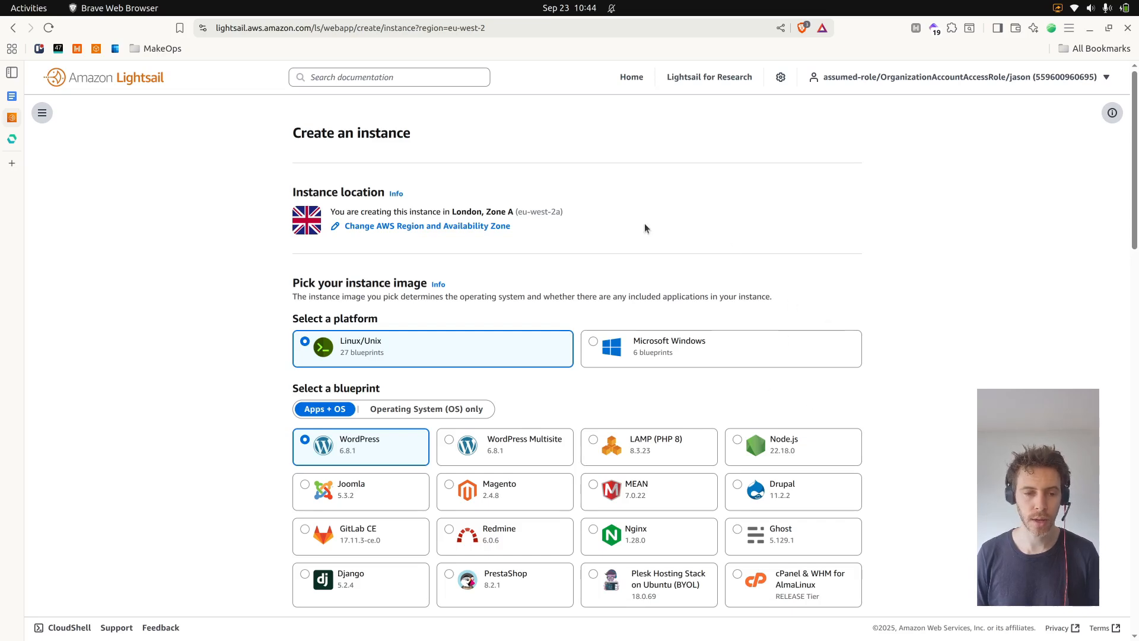
pyautogui.click(466, 233)
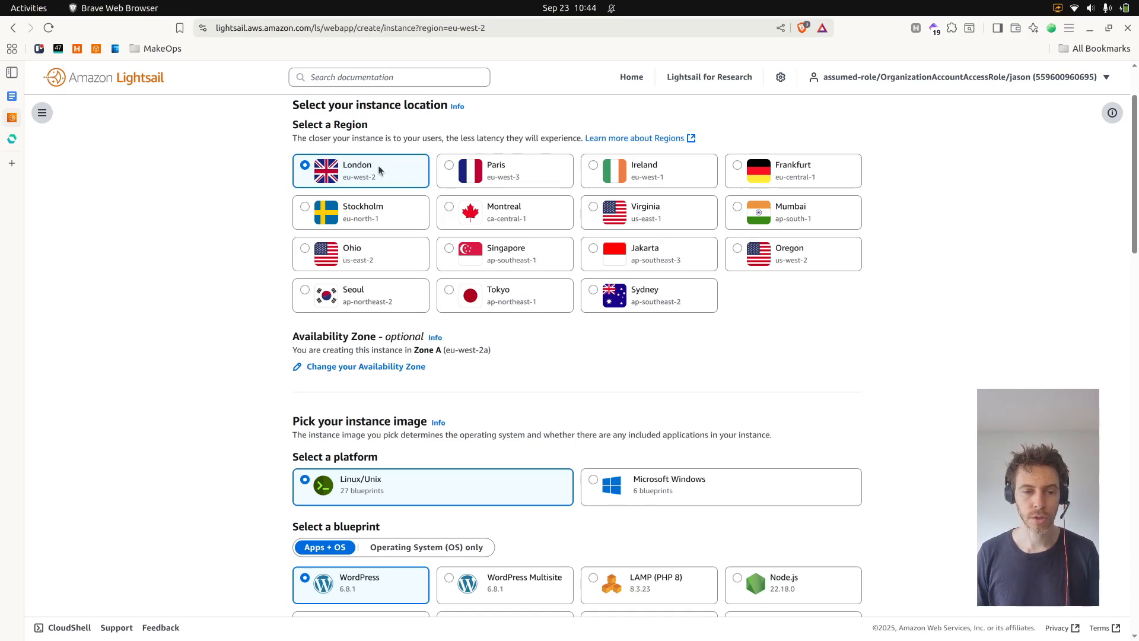
pyautogui.scroll(-2, 458, 330)
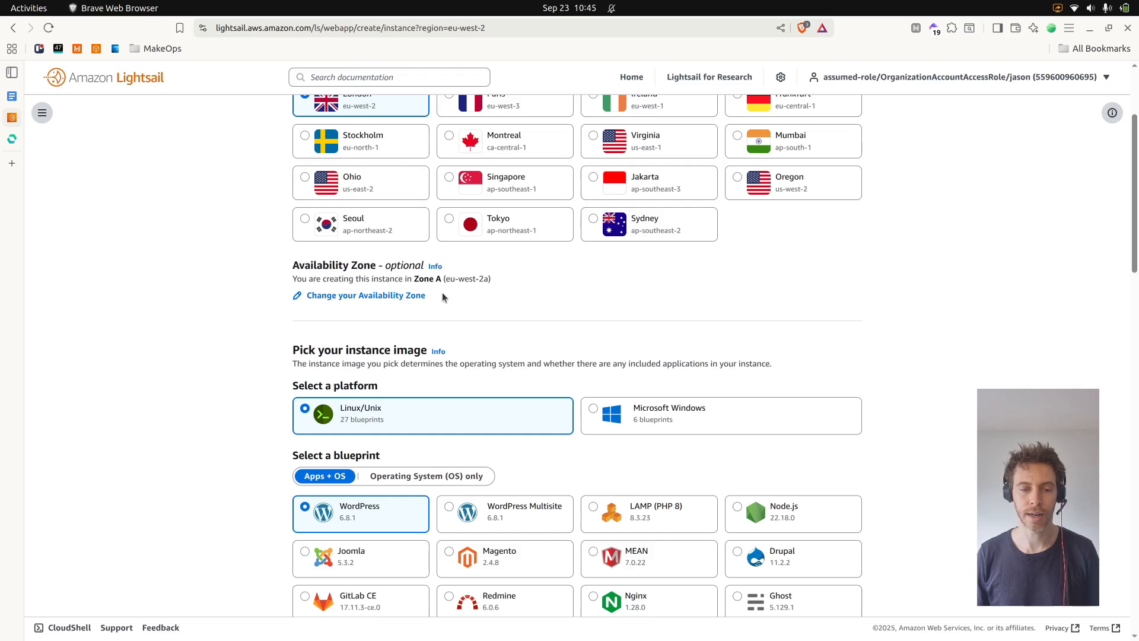
pyautogui.scroll(-4, 500, 289)
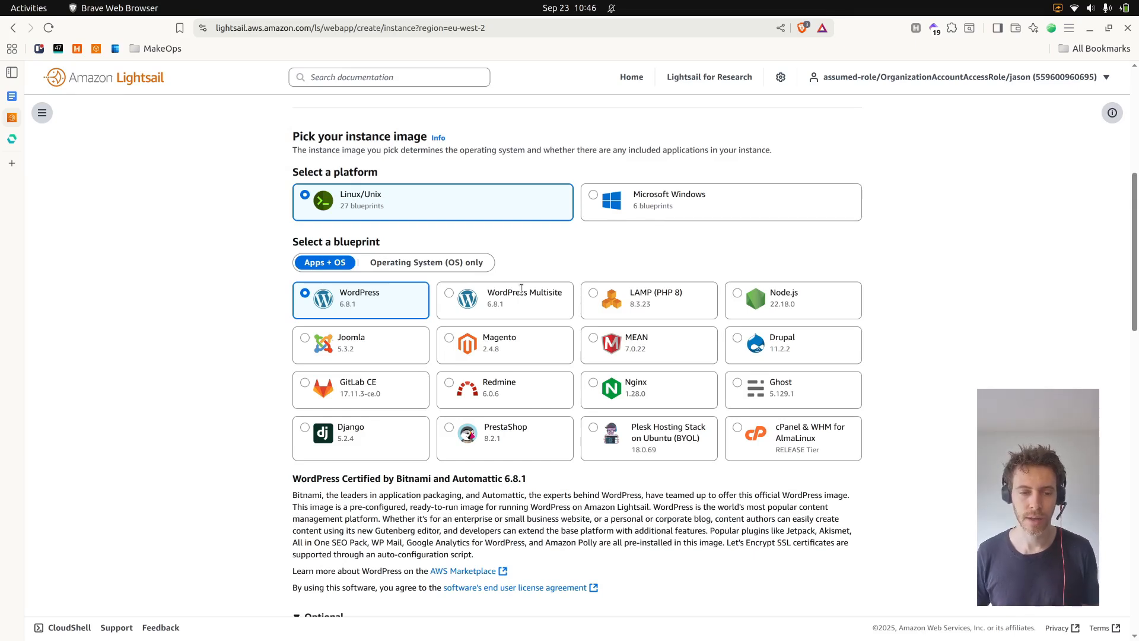
pyautogui.click(441, 267)
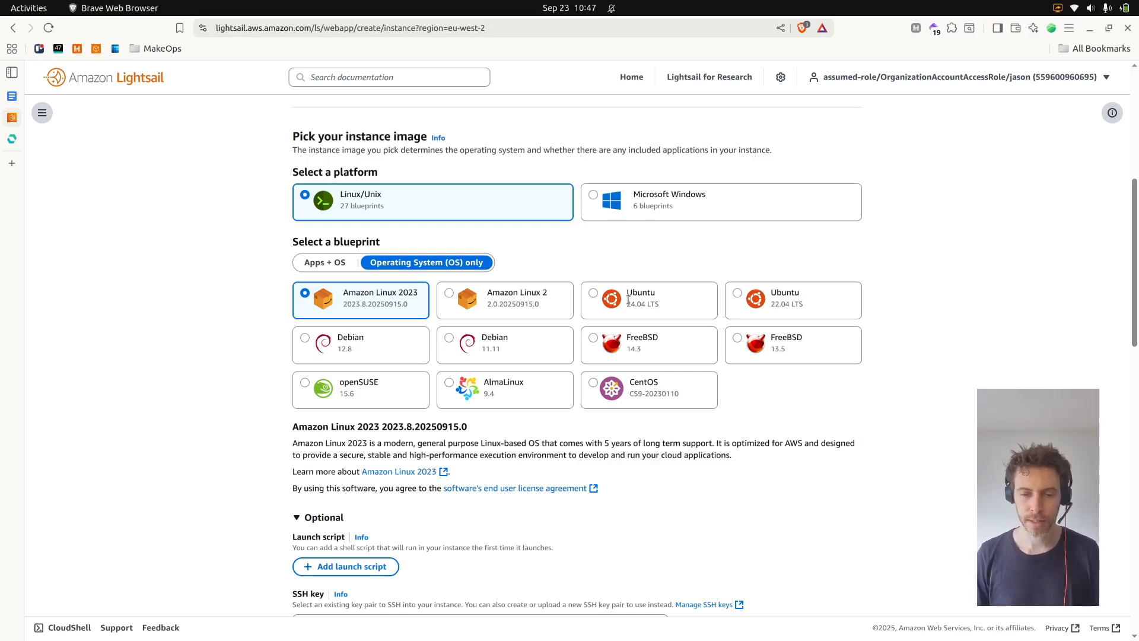
pyautogui.click(593, 294)
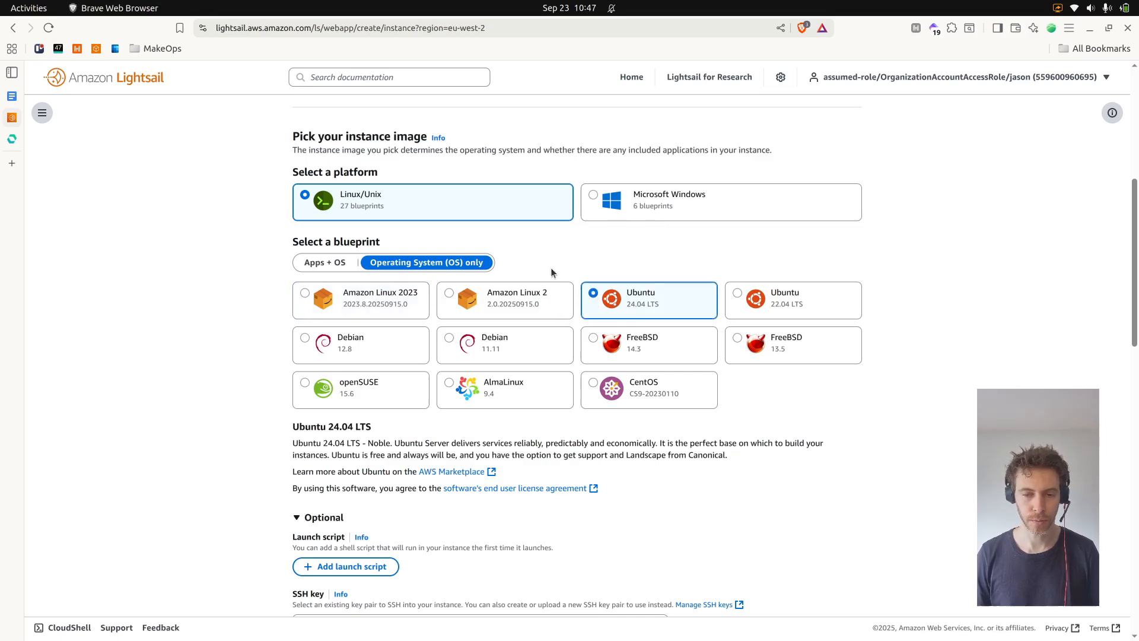
# Create a custom SSH key pair named London in eu-west-2 and download its private key
pyautogui.scroll(-5, 592, 225)
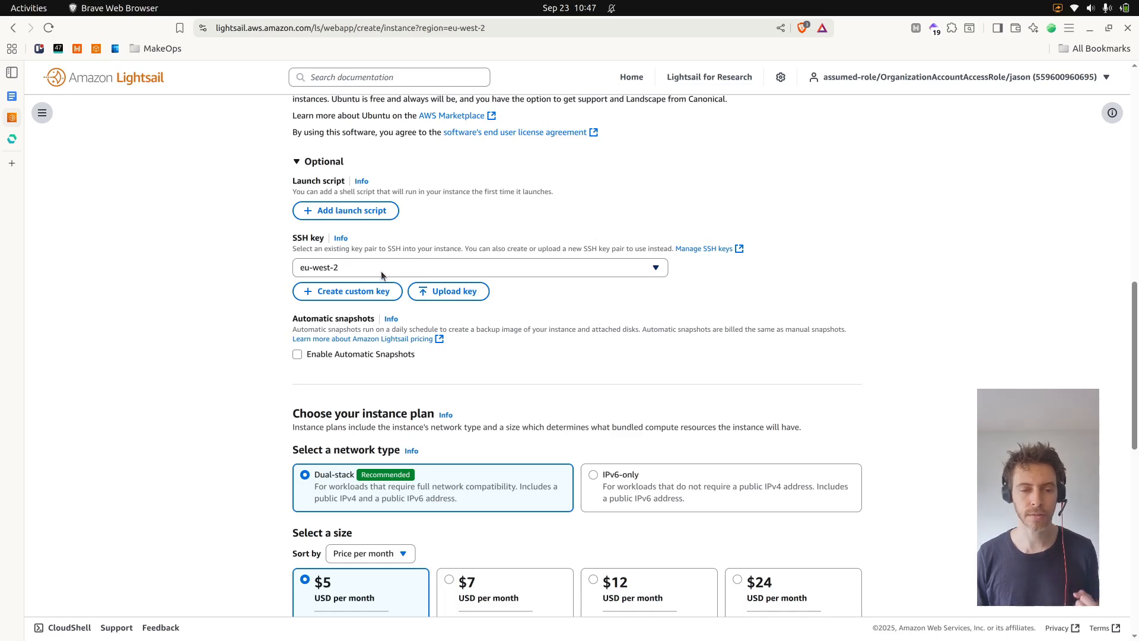
pyautogui.click(365, 296)
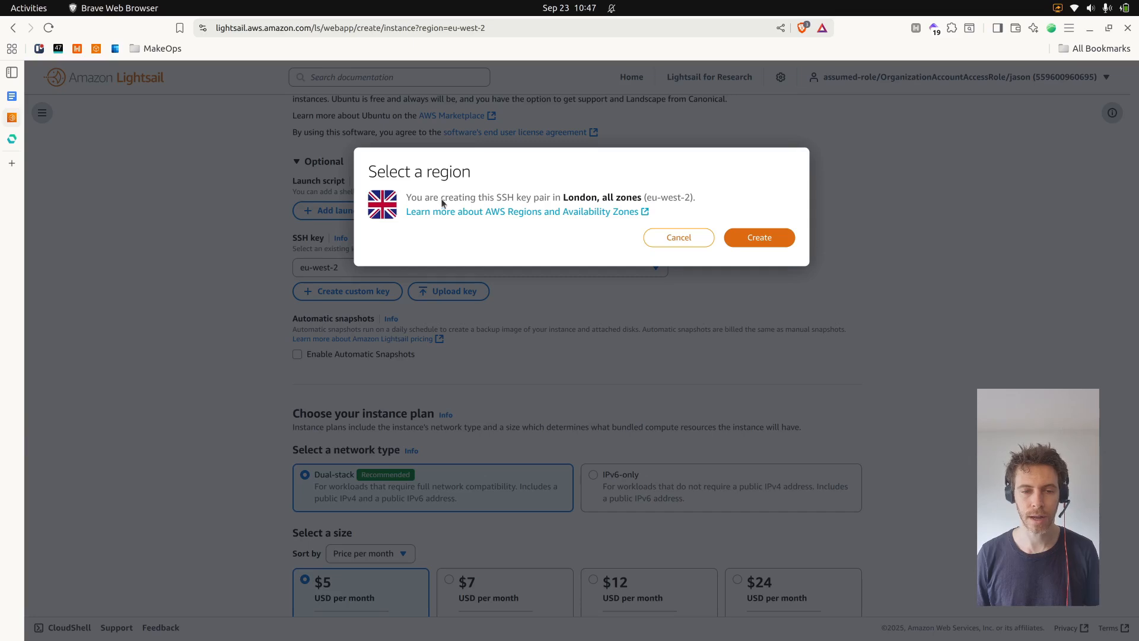
pyautogui.click(754, 243)
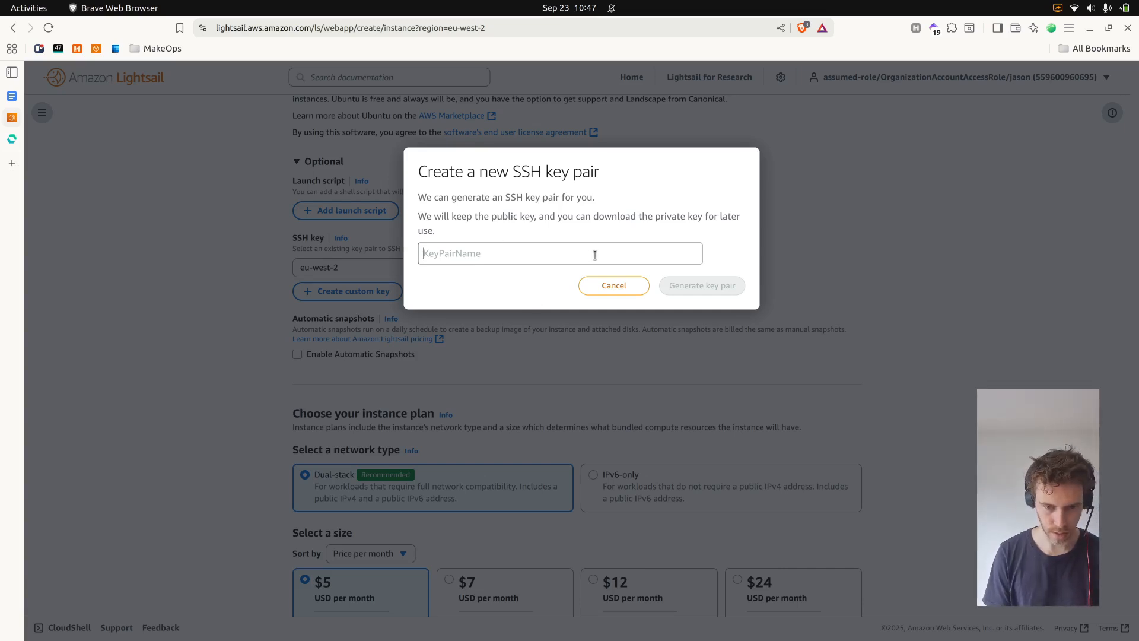
pyautogui.write('London')
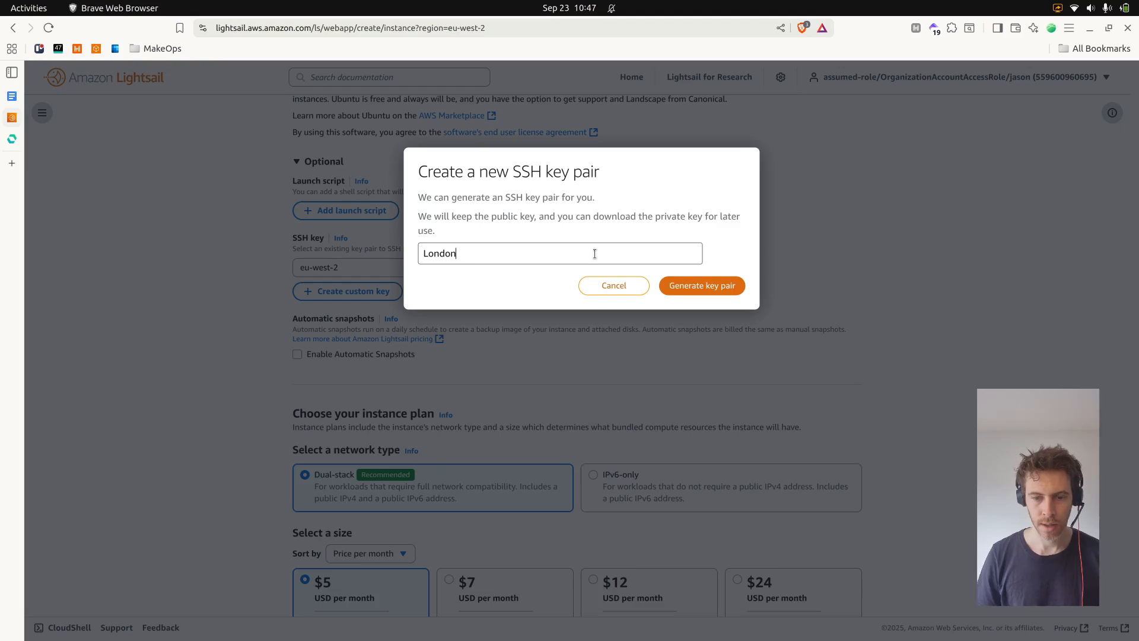
pyautogui.click(713, 289)
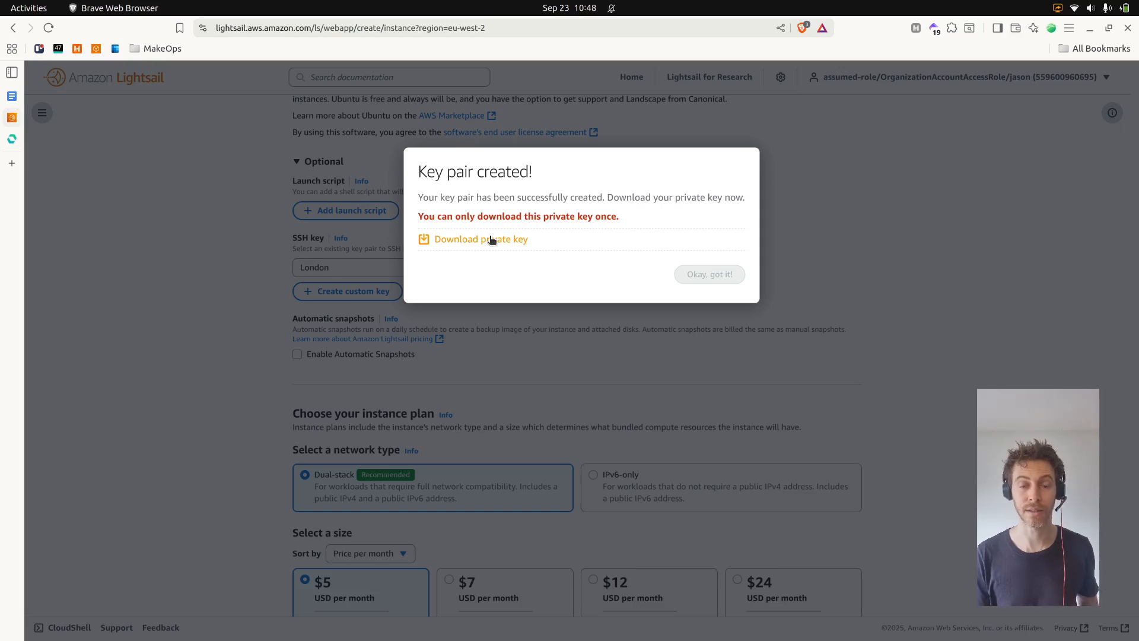
pyautogui.click(491, 240)
pyautogui.click(710, 274)
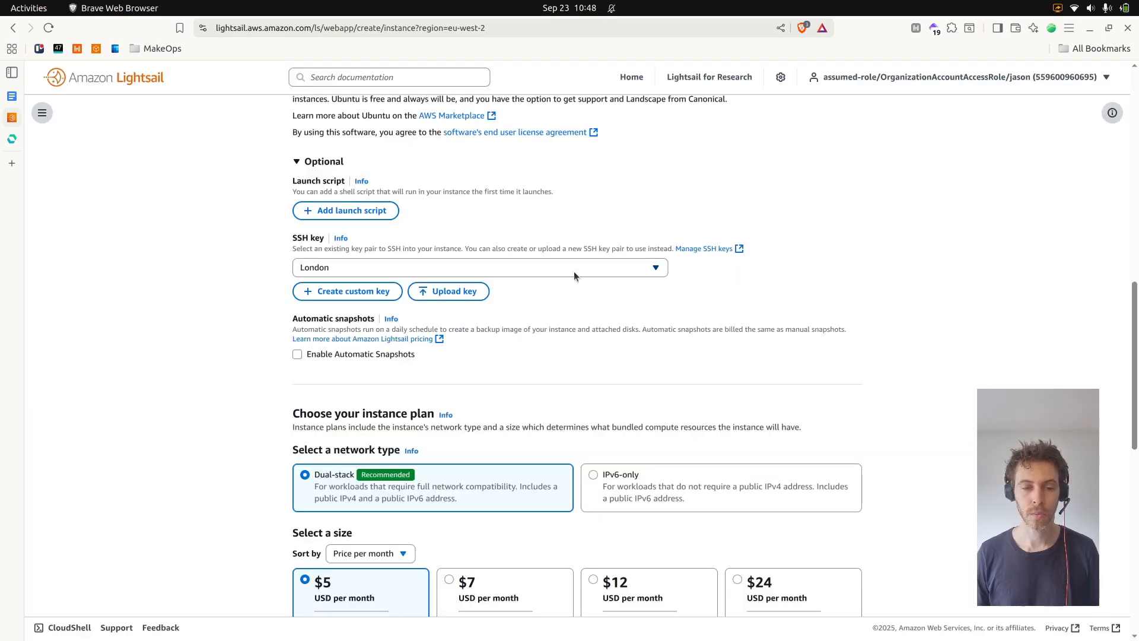
# Select the $12 per month dual-stack plan for the instance
pyautogui.scroll(-5, 529, 289)
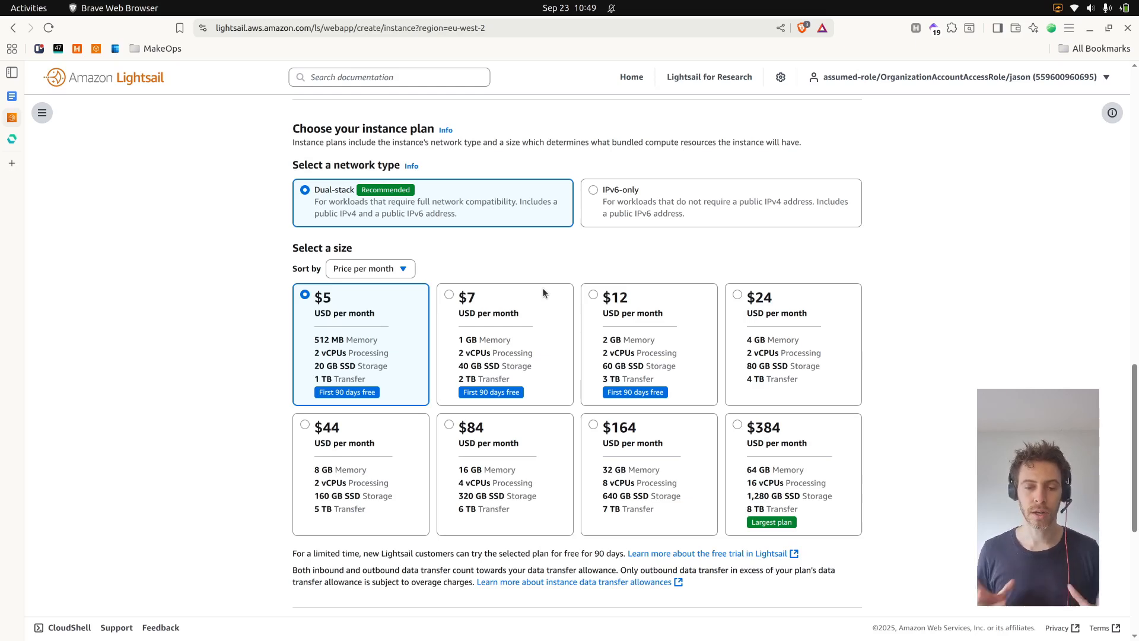
pyautogui.click(609, 317)
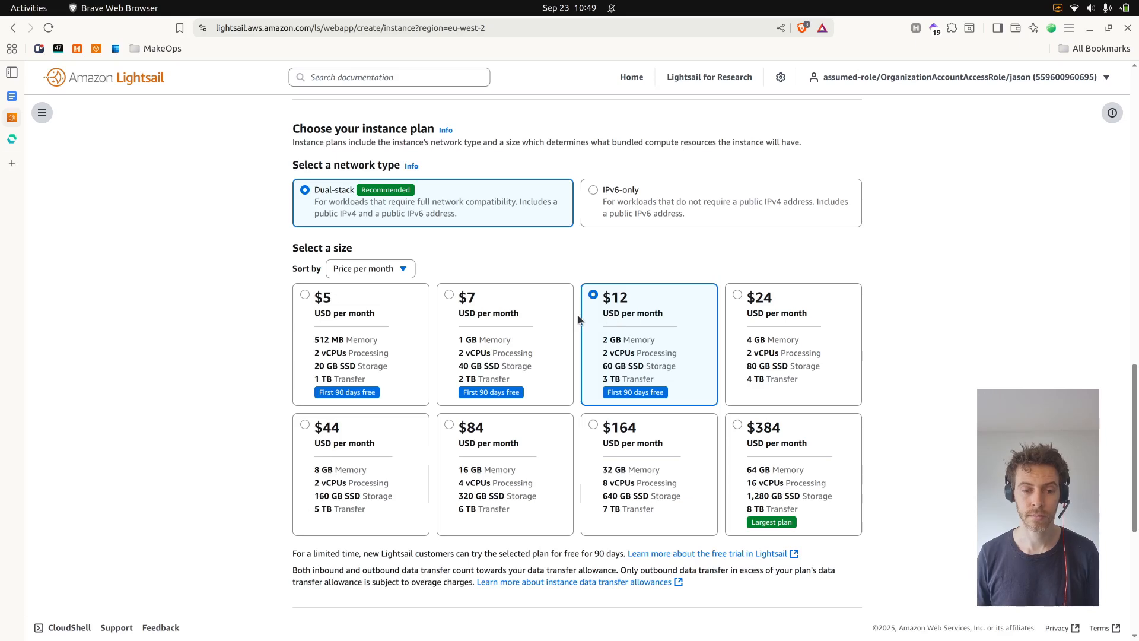
pyautogui.scroll(-6, 610, 295)
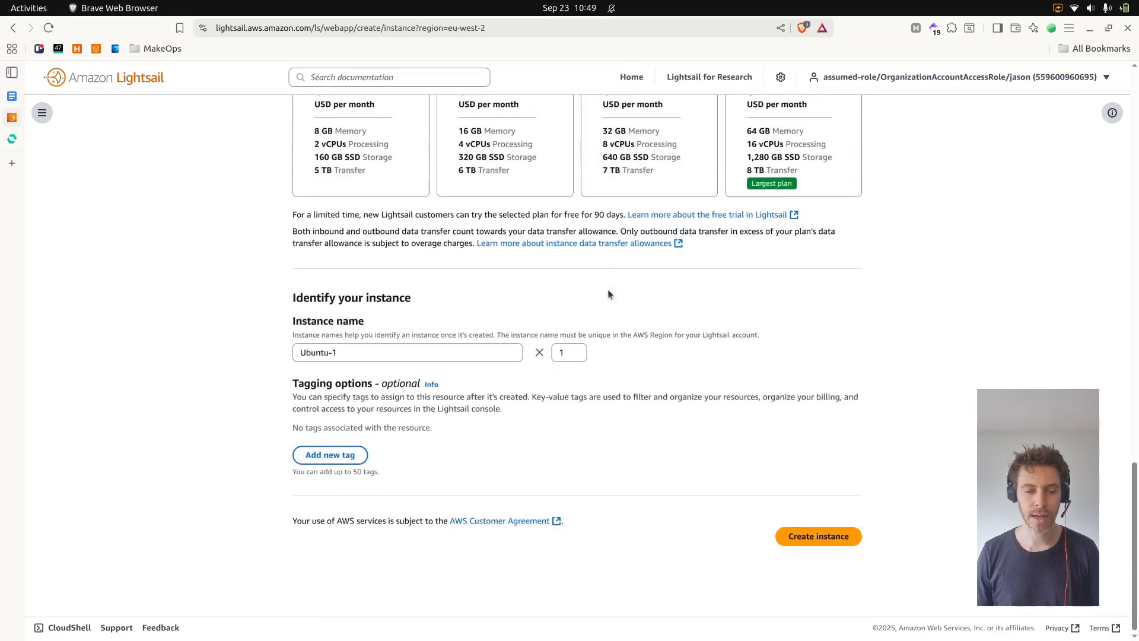
# Name the instance n8n-instance and create it
pyautogui.tripleClick(370, 354)
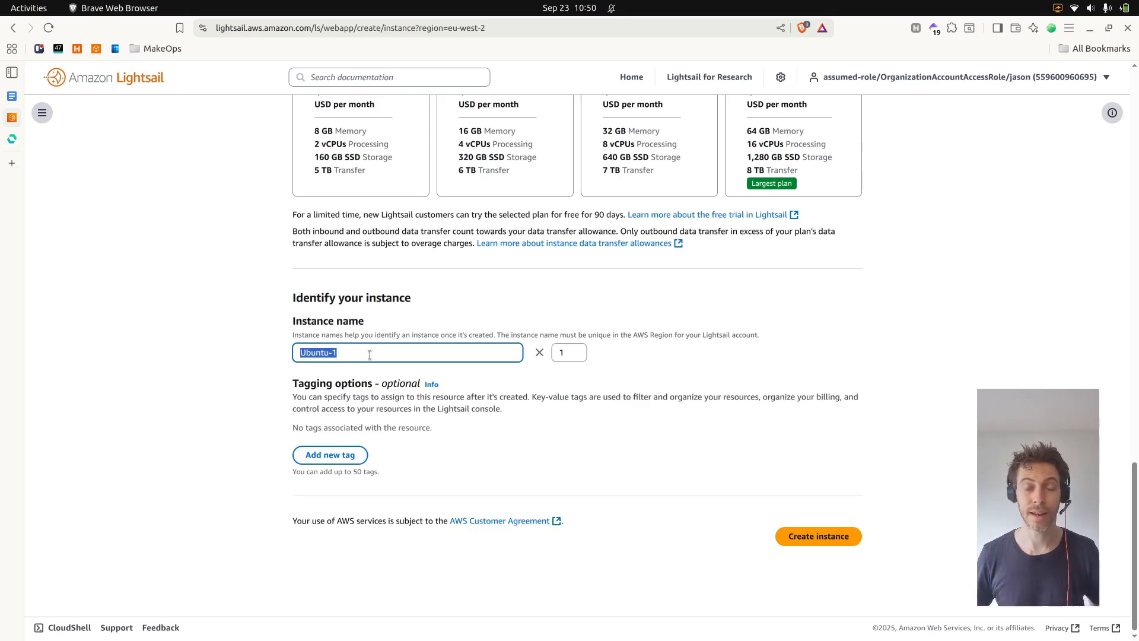
pyautogui.write('n8n-instance')
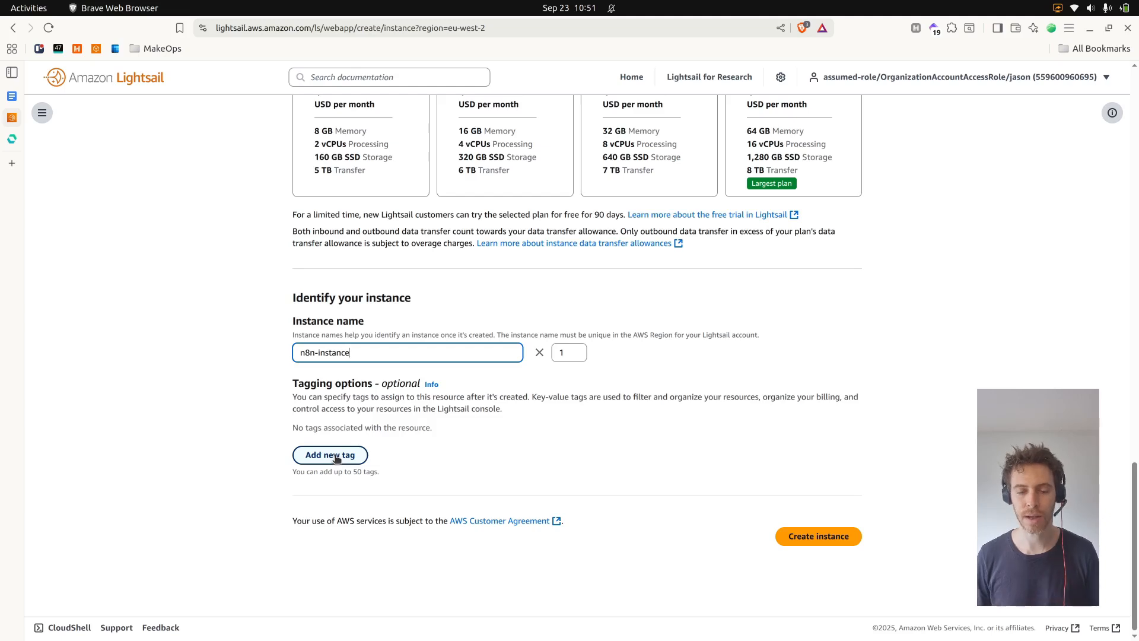
pyautogui.click(831, 542)
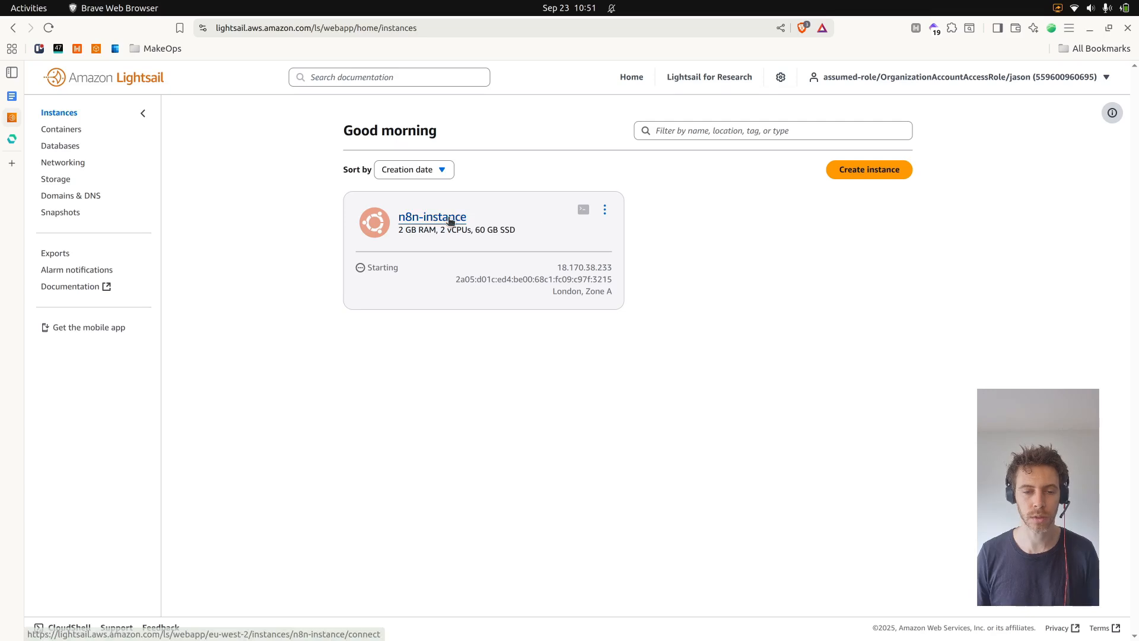
# Open n8n-instance and examine its CPU metric graphs
pyautogui.click(443, 223)
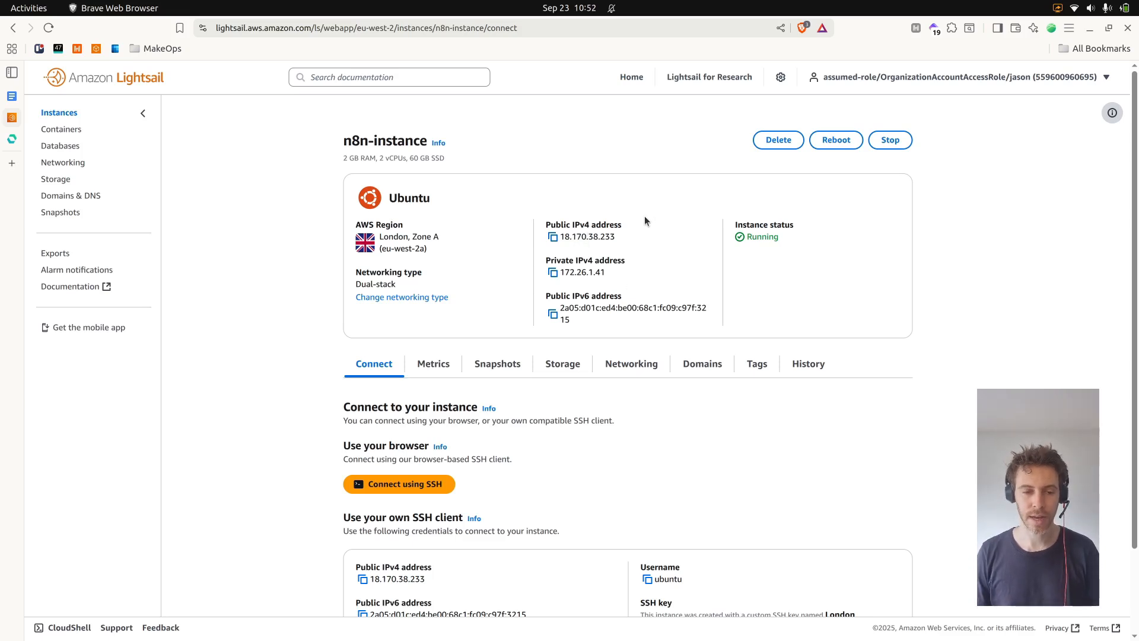
pyautogui.click(441, 370)
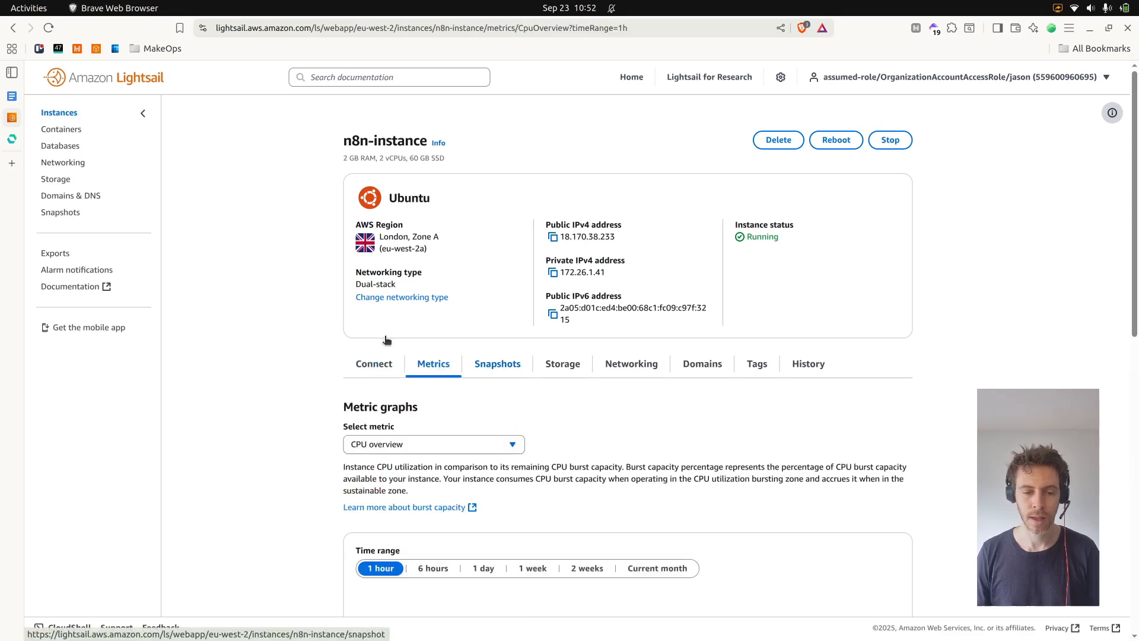
pyautogui.scroll(-5, 757, 285)
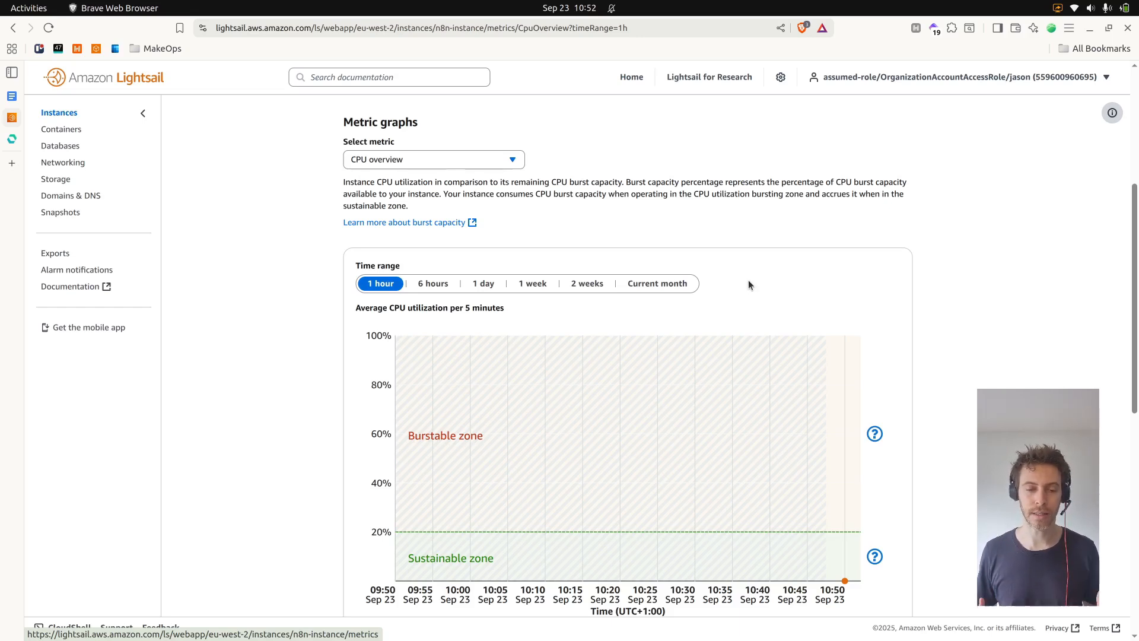
pyautogui.moveTo(503, 481)
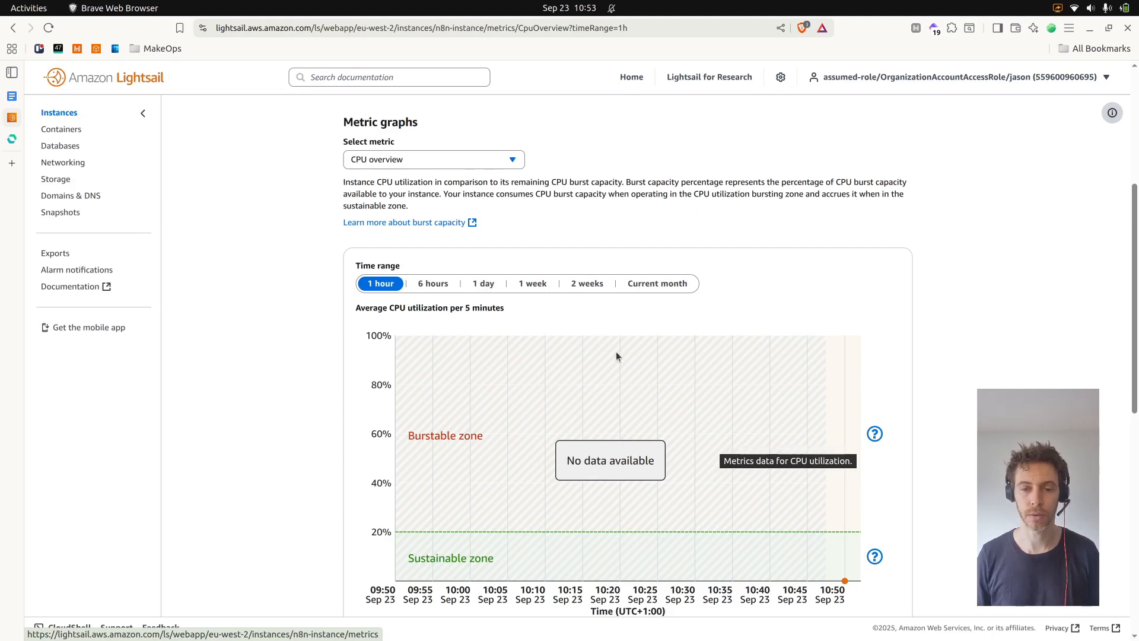
pyautogui.scroll(5, 567, 389)
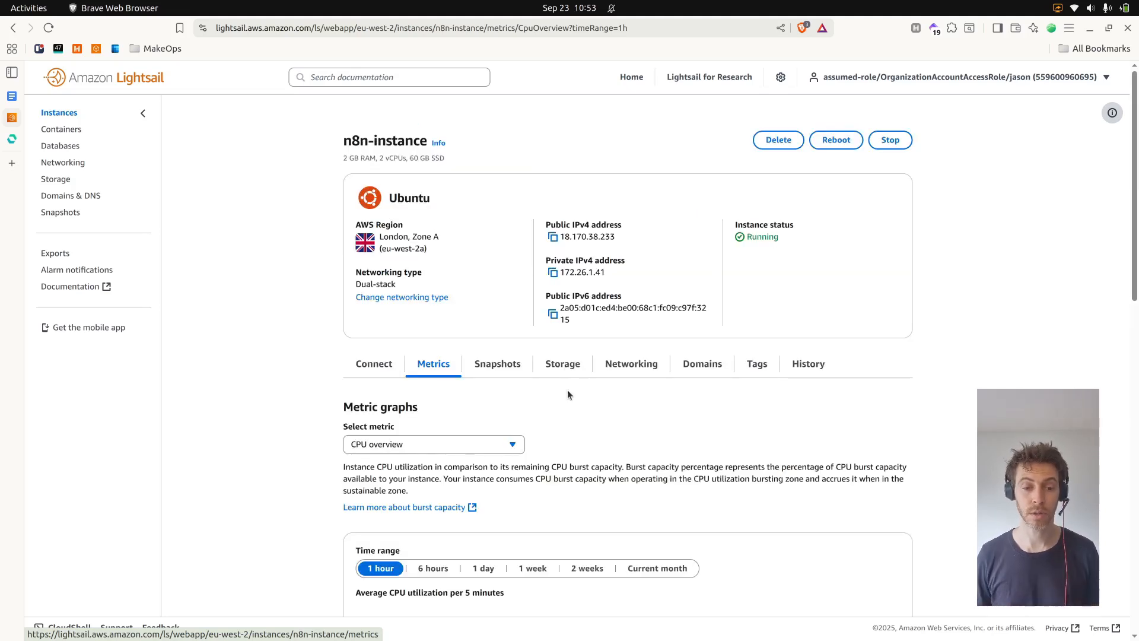
# Open a browser-based SSH session to the instance from its Connect section
pyautogui.click(383, 369)
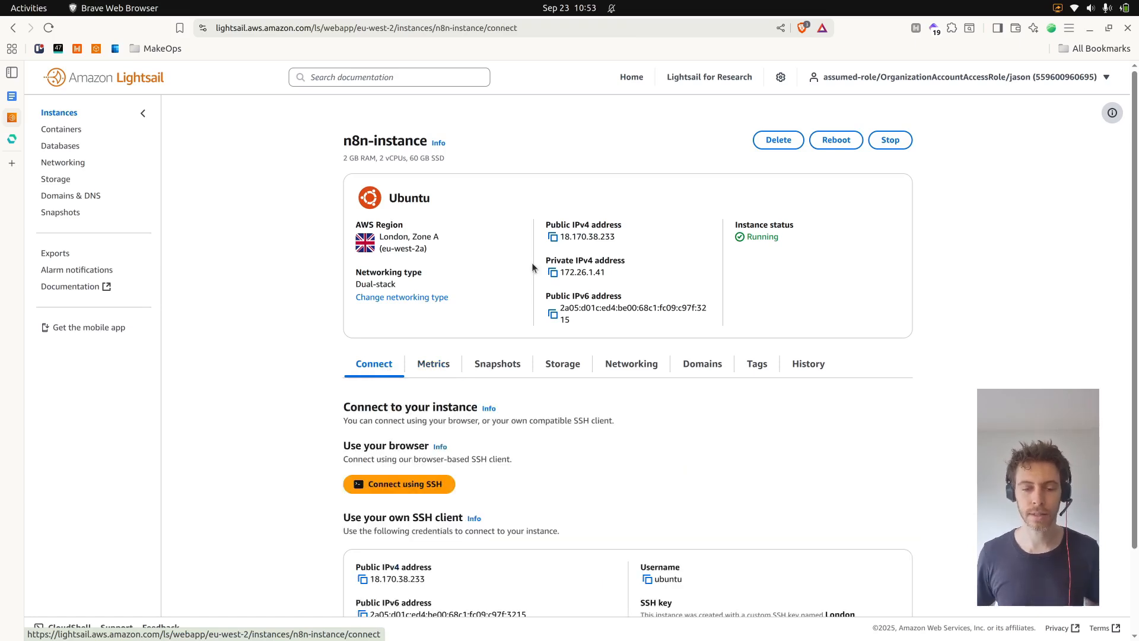
pyautogui.scroll(-3, 522, 320)
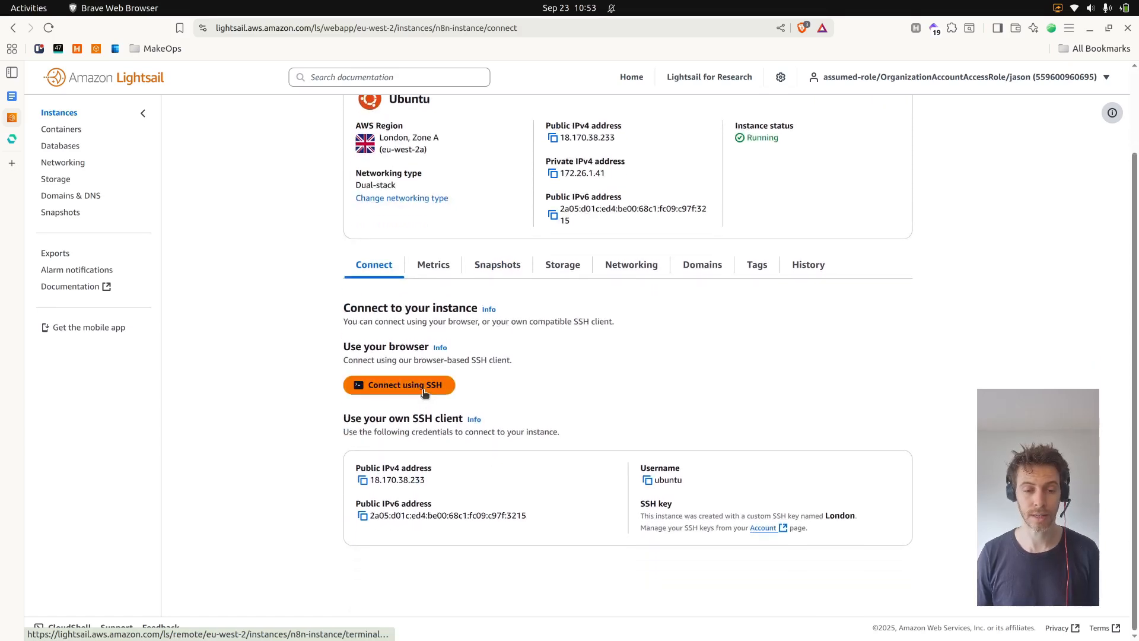
pyautogui.click(424, 390)
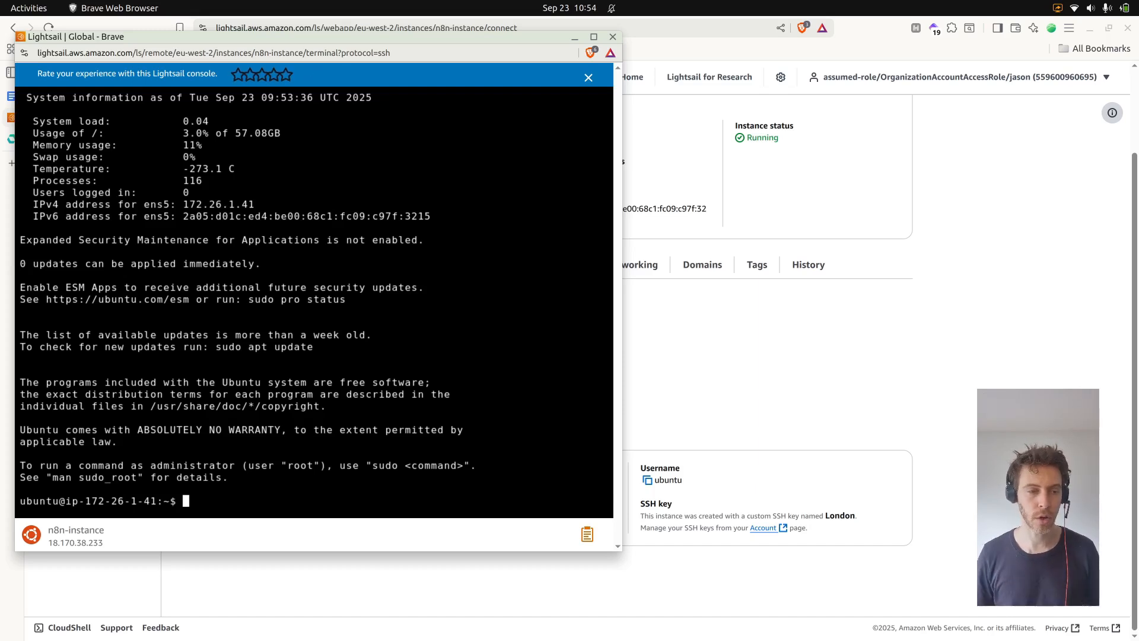
# Copy the Easypanel install command from easypanel.io and paste it into the SSH terminal
pyautogui.click(929, 209)
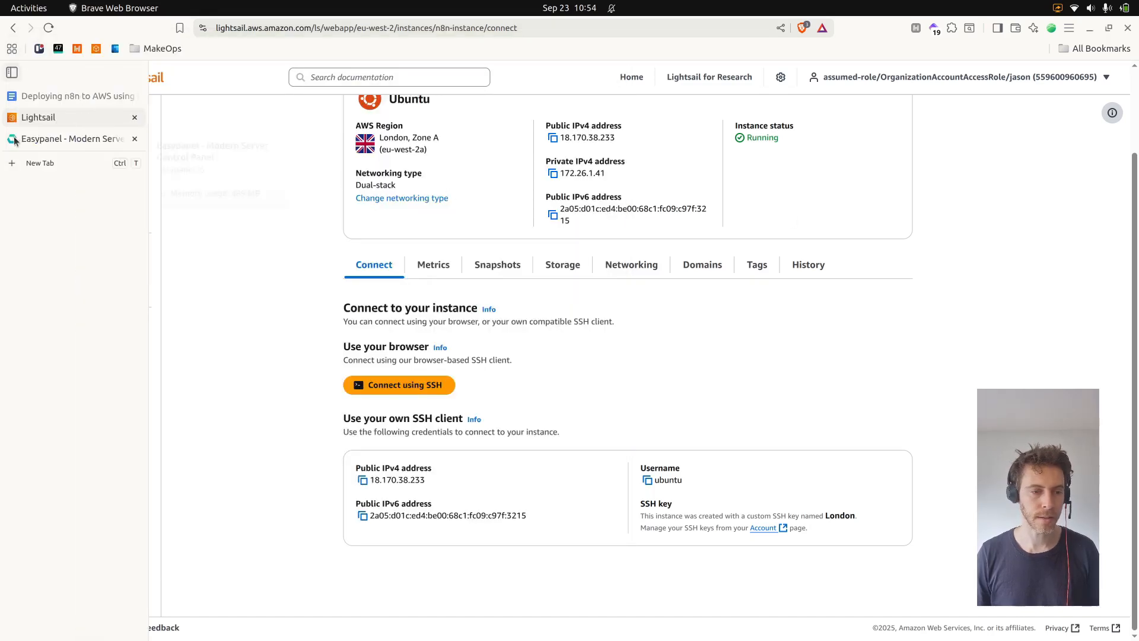
pyautogui.click(14, 141)
pyautogui.click(528, 418)
pyautogui.rightClick(528, 418)
pyautogui.click(579, 463)
pyautogui.click(360, 350)
pyautogui.hotkey('alt', 'Tab')
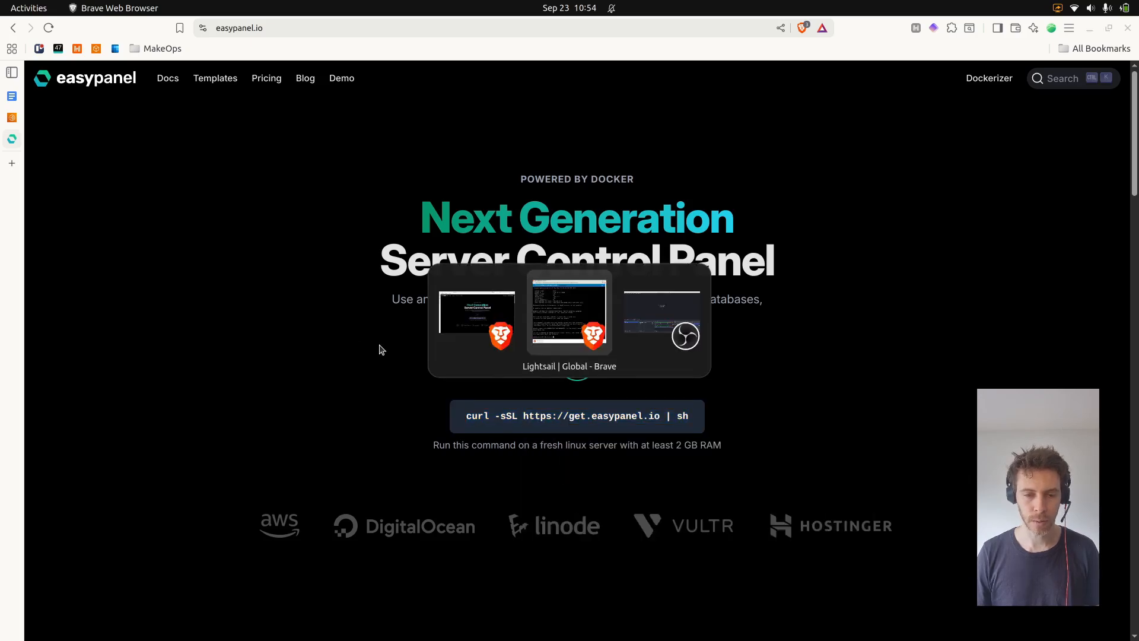
pyautogui.rightClick(243, 460)
pyautogui.click(312, 295)
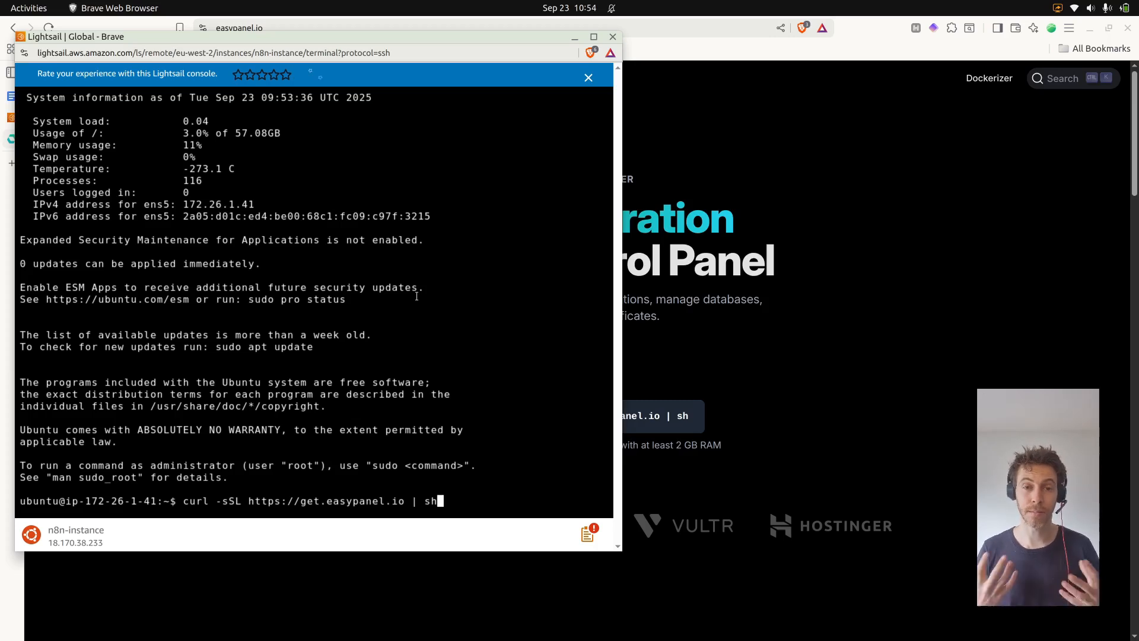
# Change the pasted command to pipe into sudo sh and run it
pyautogui.press('Left')
pyautogui.press('Left')
pyautogui.write('sudo')
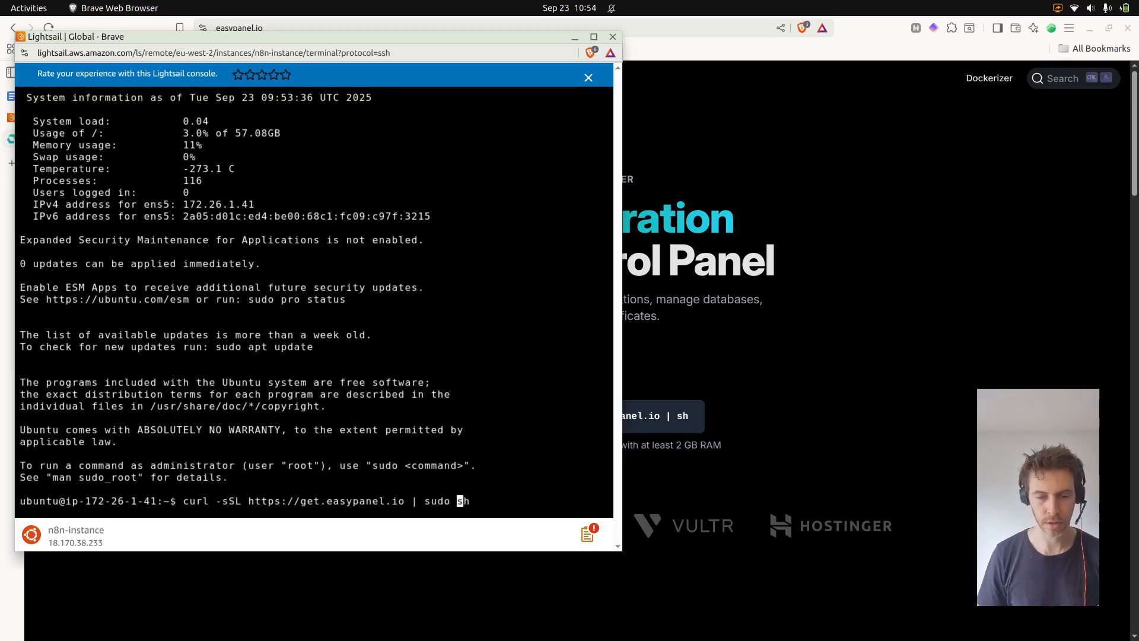
pyautogui.press('Return')
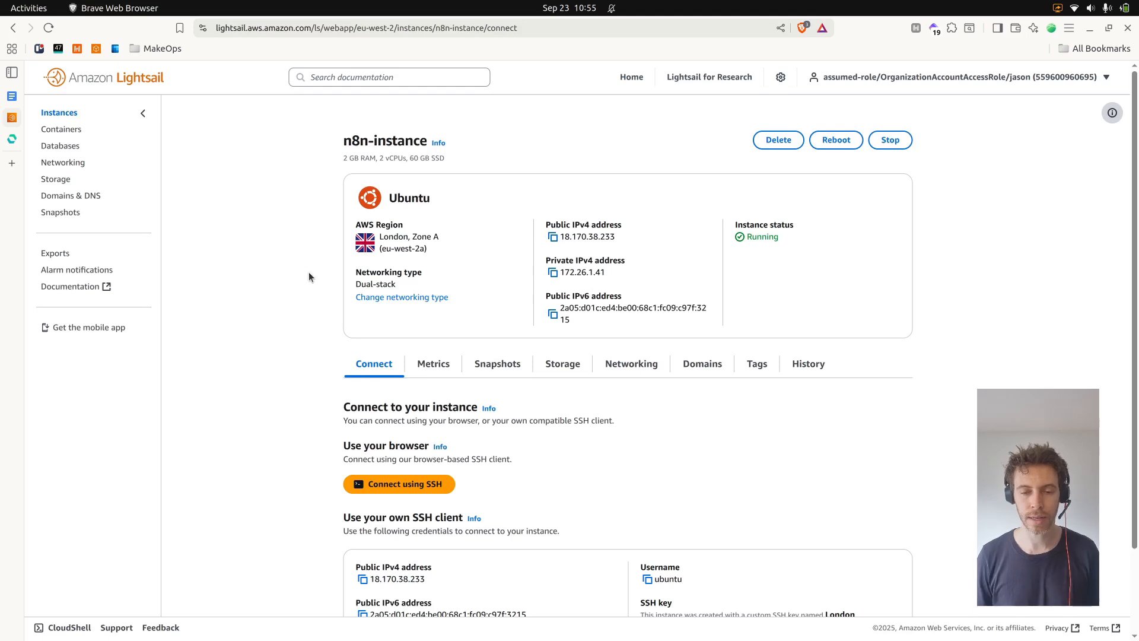
# Open the instance's networking settings and review the IPv4 firewall rules
pyautogui.click(627, 364)
pyautogui.scroll(-3, 582, 371)
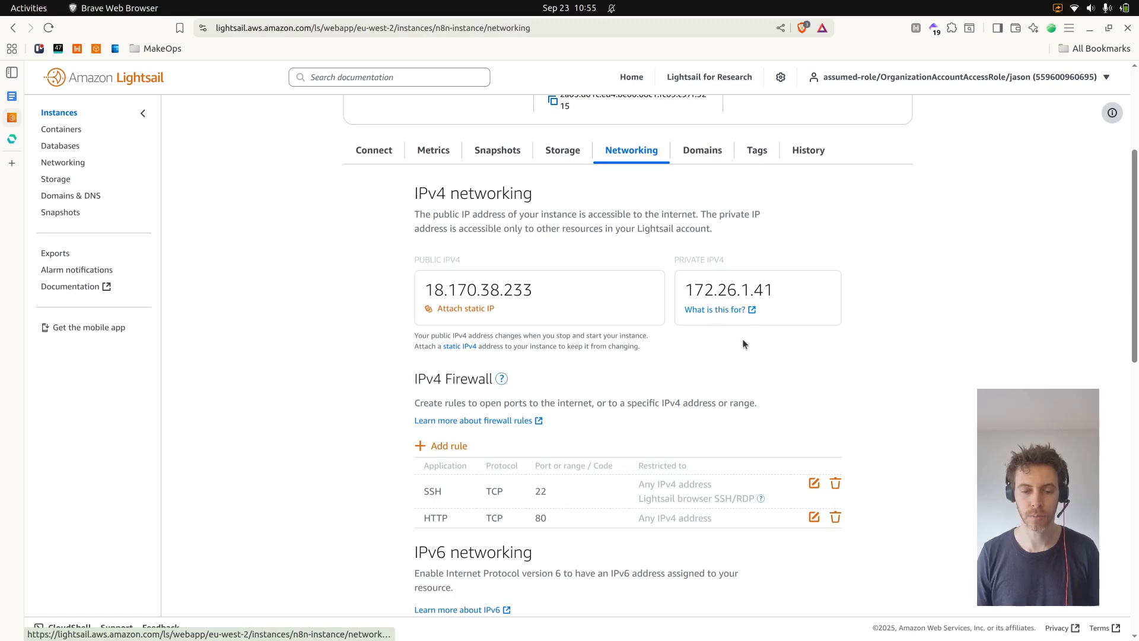
pyautogui.scroll(-2, 734, 341)
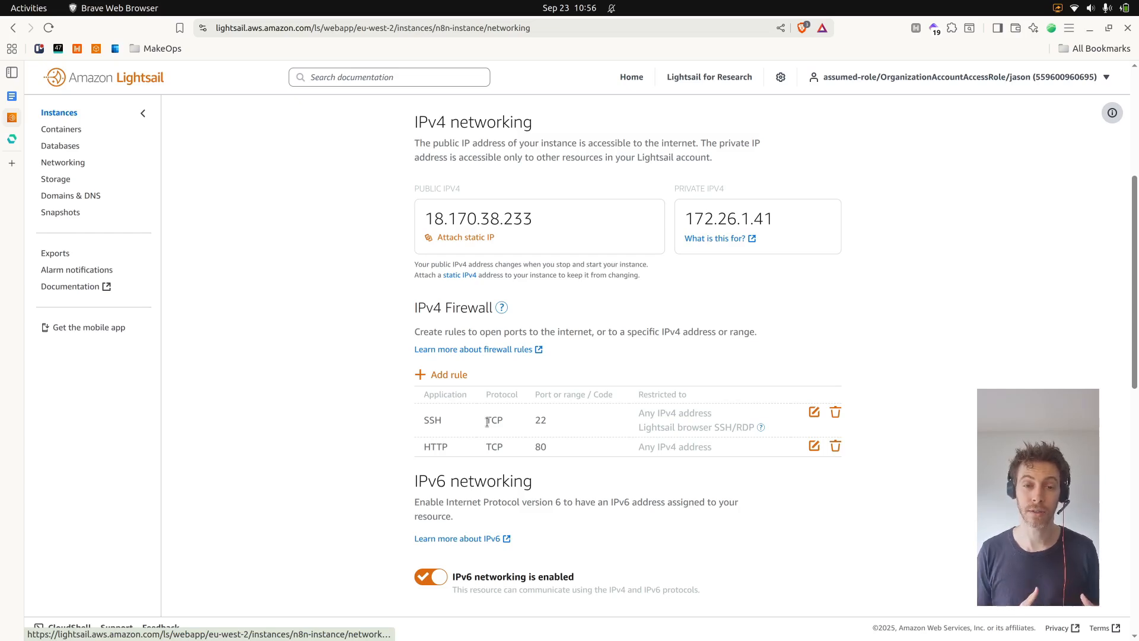
# Add an IPv4 firewall rule opening custom TCP port 3000
pyautogui.click(446, 377)
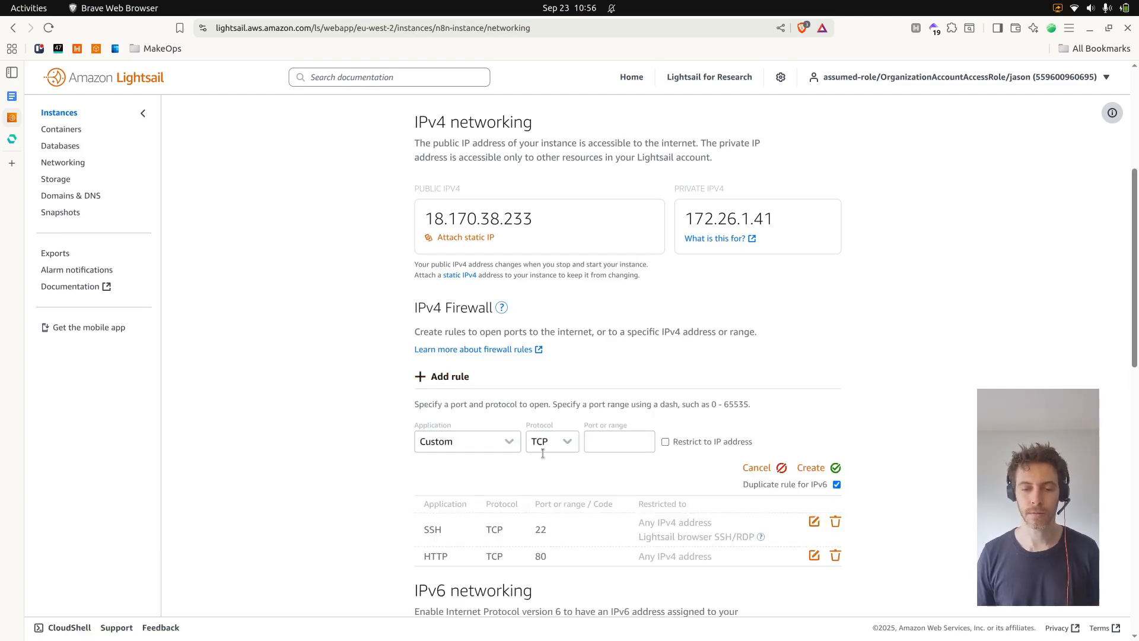
pyautogui.click(612, 442)
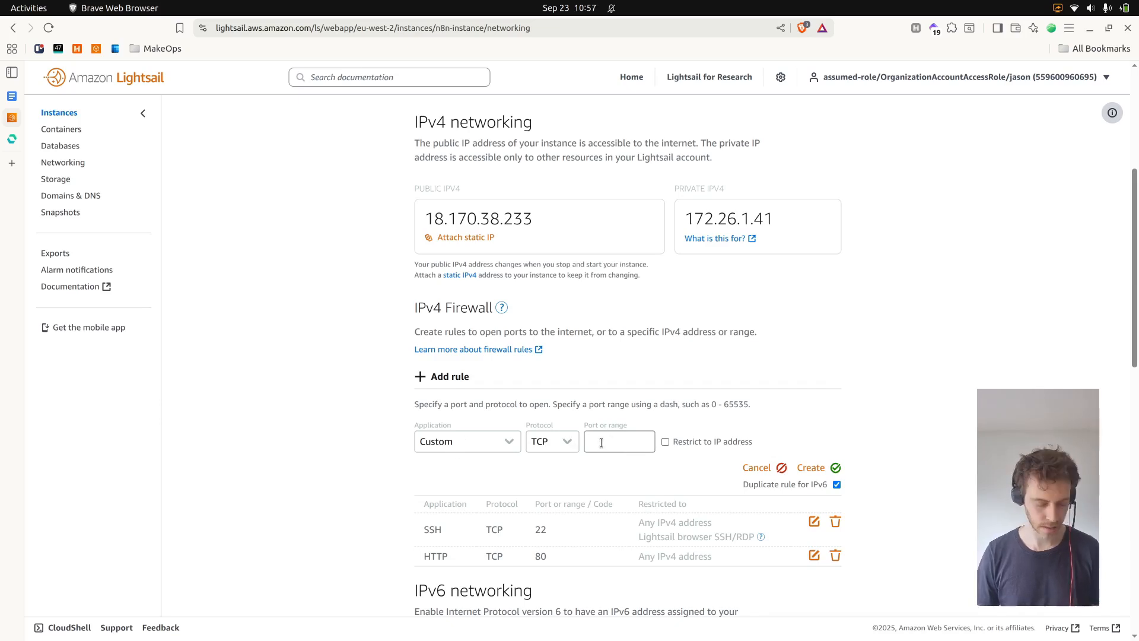
pyautogui.write('3000')
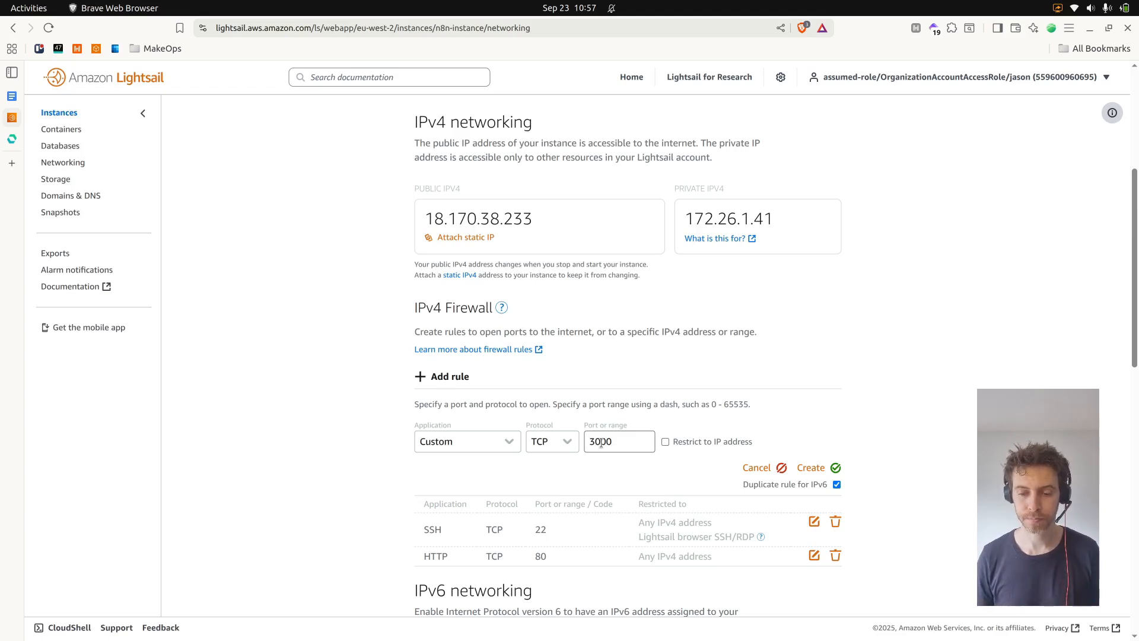
pyautogui.click(836, 470)
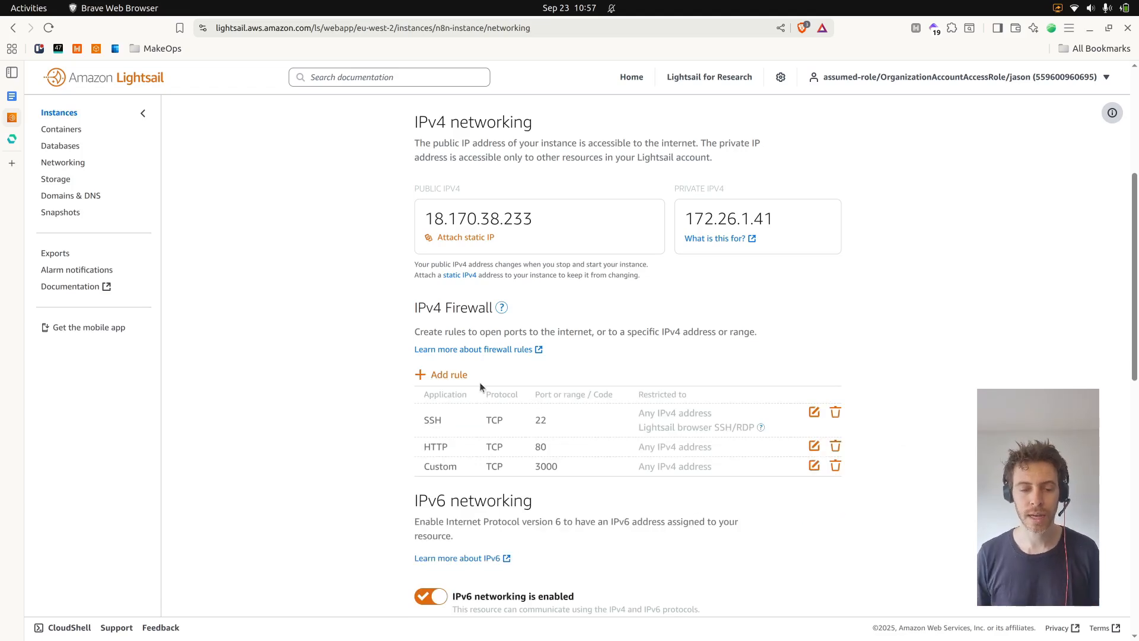
# Add another IPv4 firewall rule opening TCP port 443
pyautogui.click(458, 376)
pyautogui.click(600, 439)
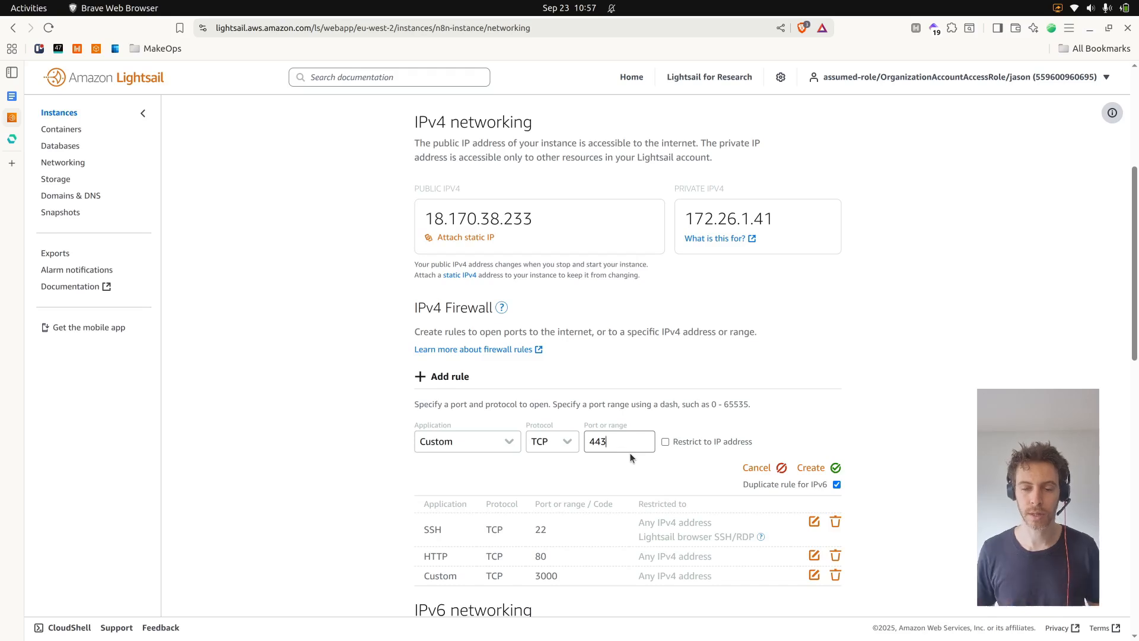
pyautogui.click(814, 468)
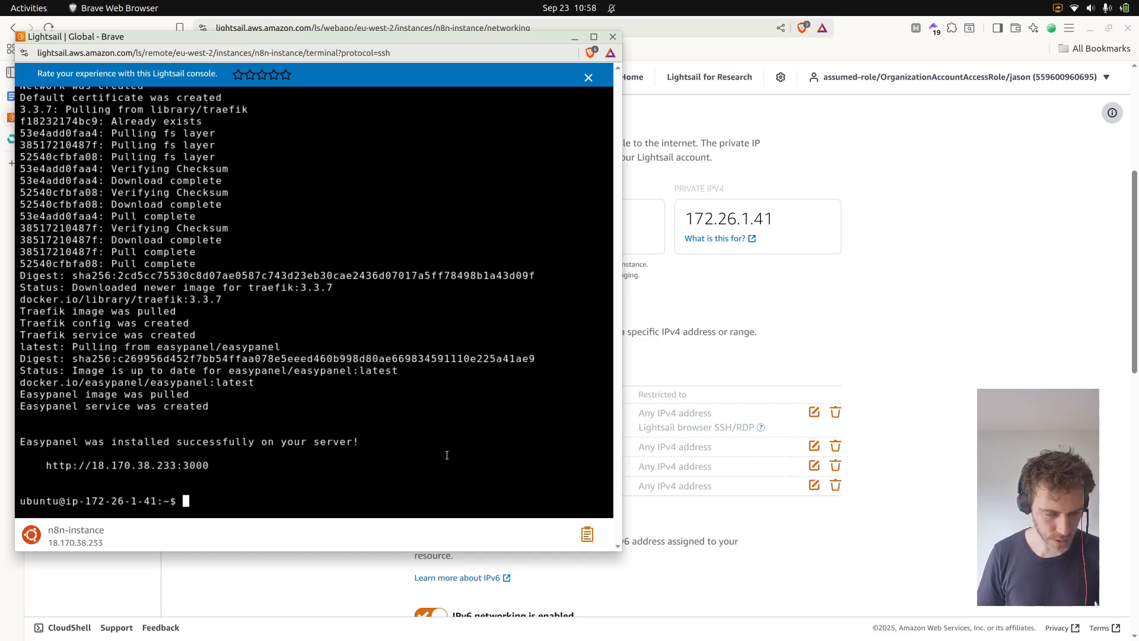
# Run sudo docker ps in the SSH terminal and examine the running containers' images and port mappings
pyautogui.write('sudo docker ps')
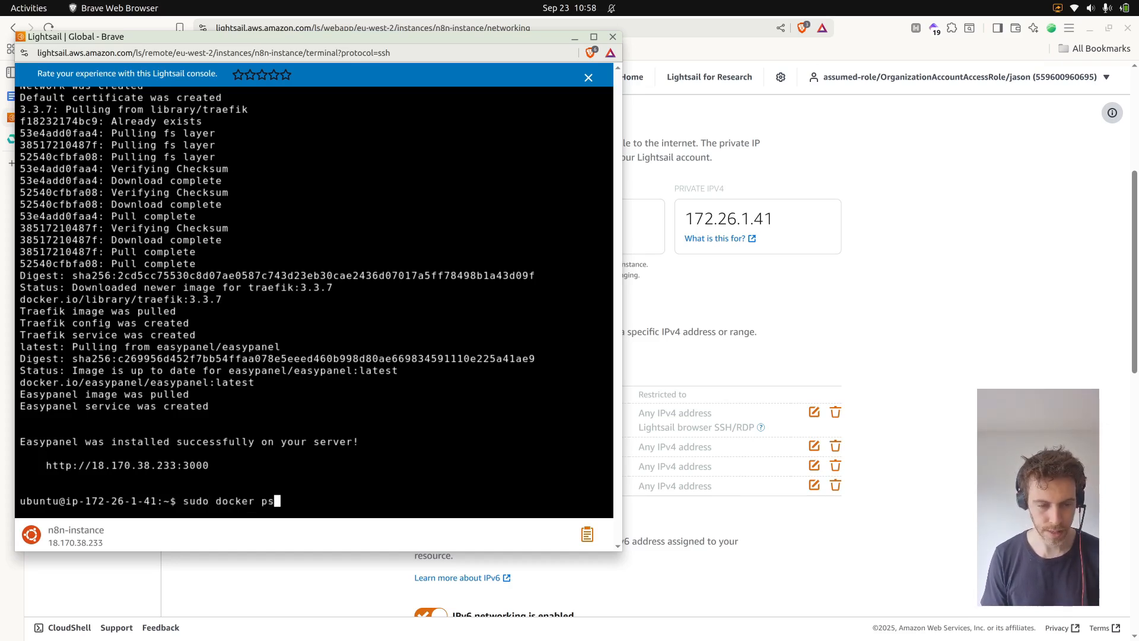
pyautogui.press('Return')
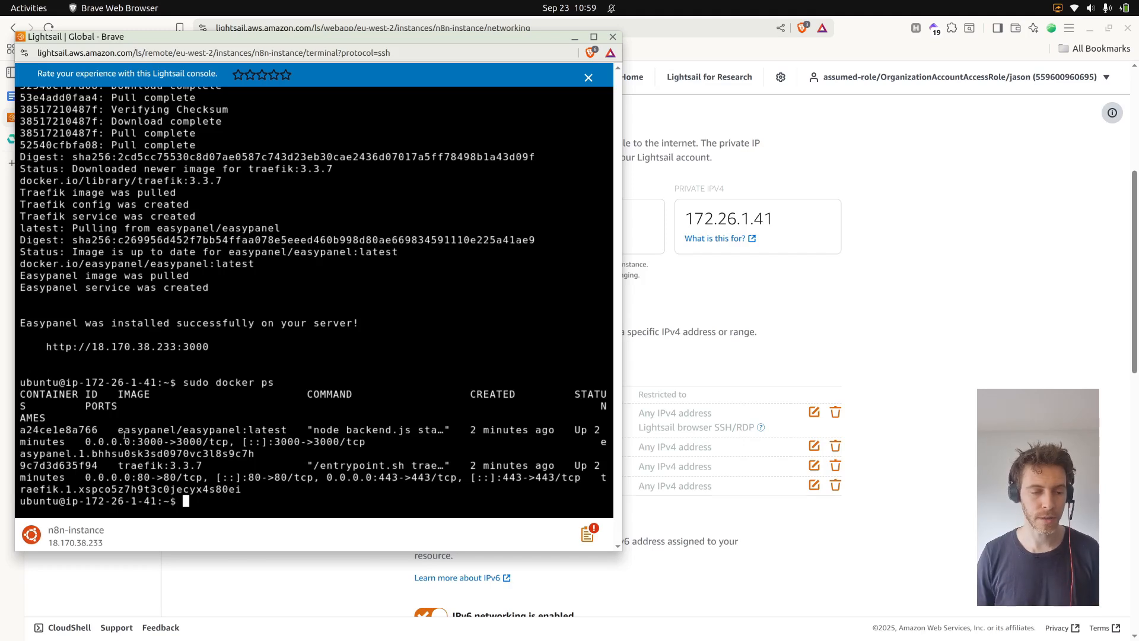
pyautogui.moveTo(118, 430); pyautogui.dragTo(210, 429)
pyautogui.click(171, 465)
pyautogui.moveTo(117, 466); pyautogui.dragTo(198, 465)
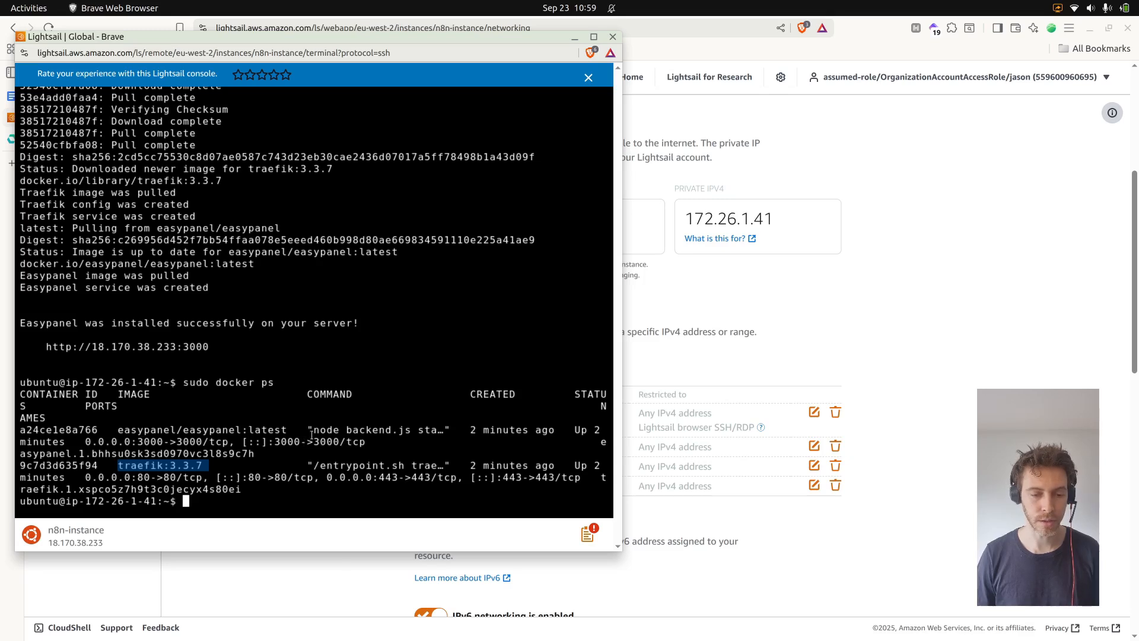
pyautogui.moveTo(85, 442); pyautogui.dragTo(157, 443)
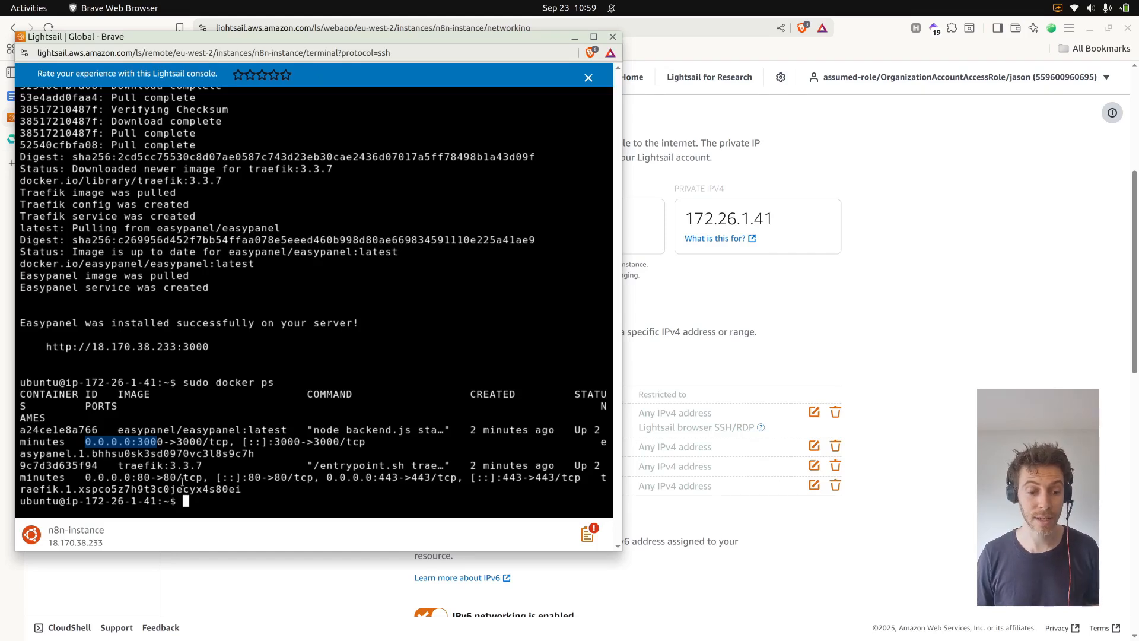
pyautogui.click(397, 493)
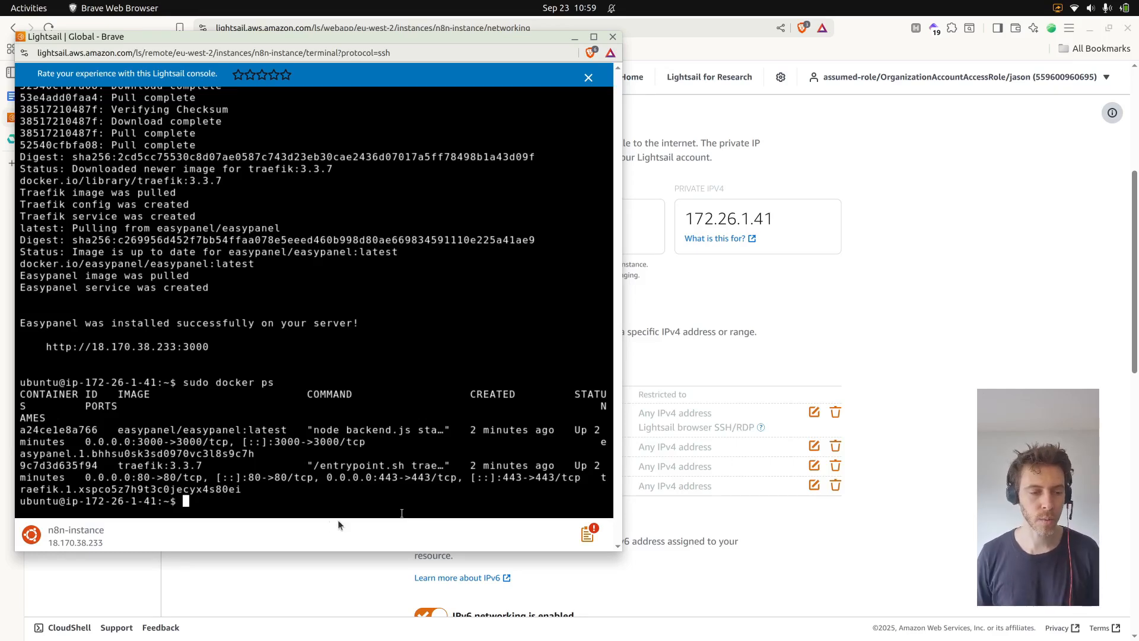
pyautogui.moveTo(47, 348); pyautogui.dragTo(209, 347)
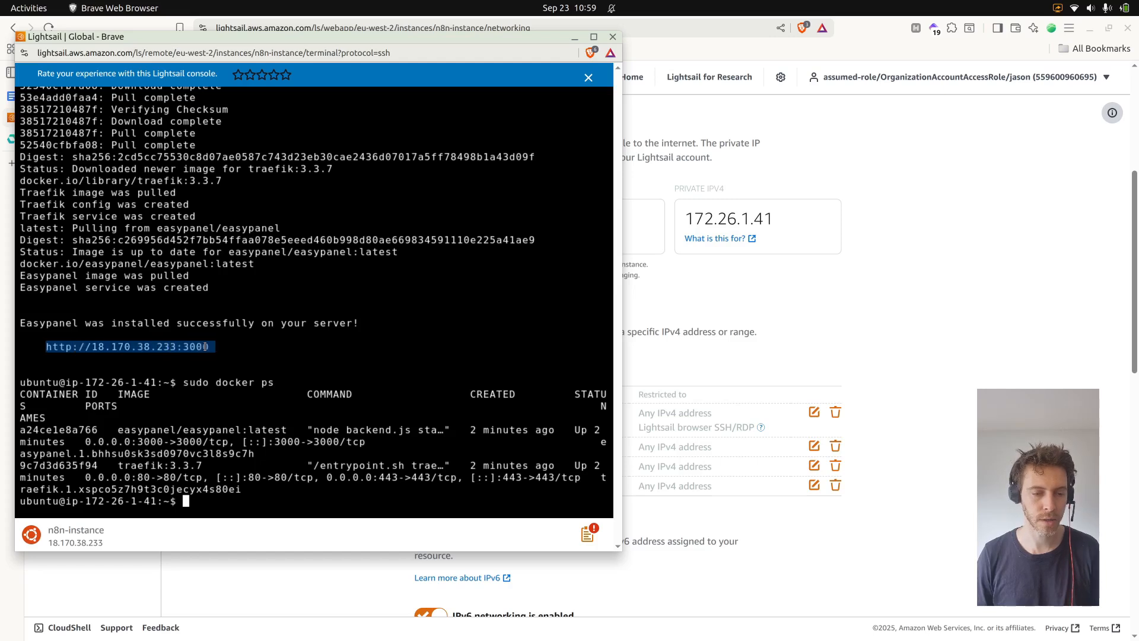
pyautogui.rightClick(209, 347)
pyautogui.click(258, 105)
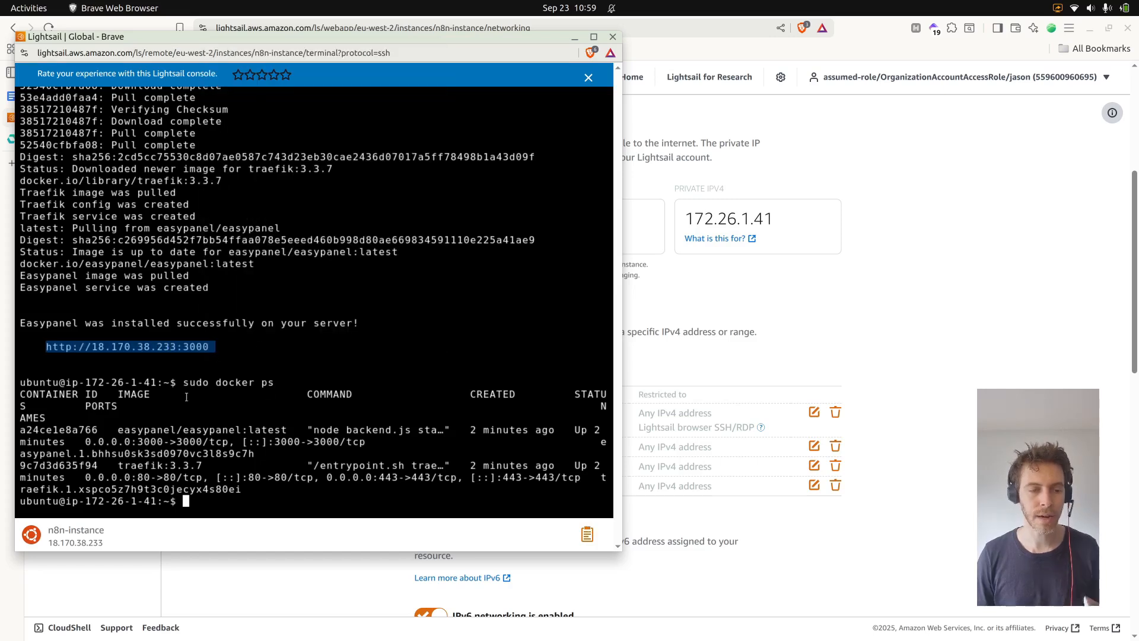
pyautogui.click(799, 56)
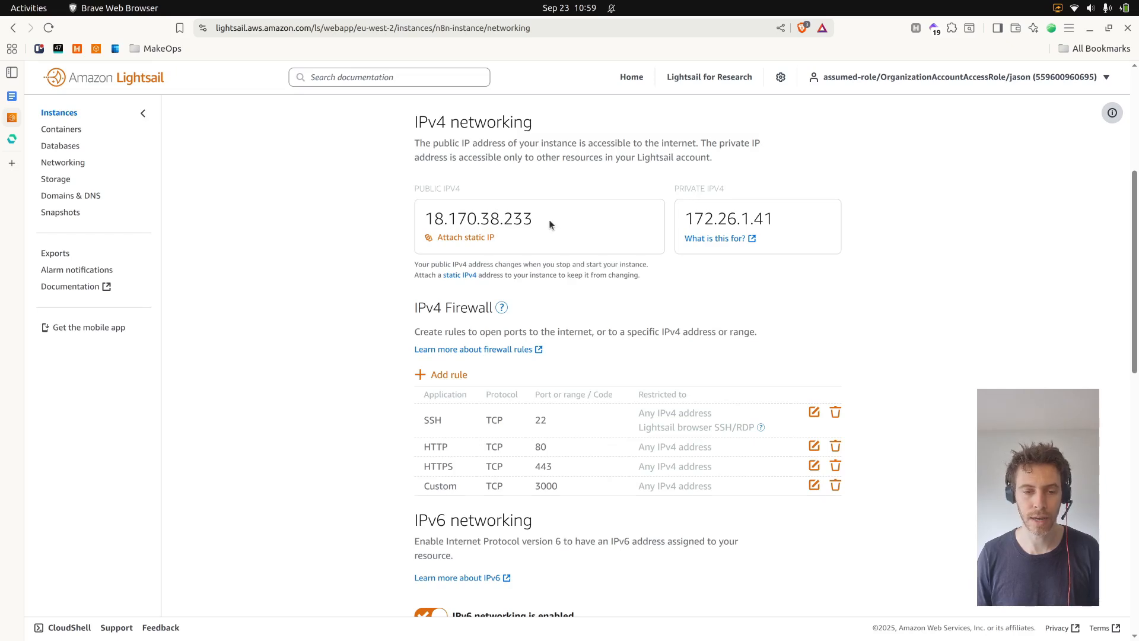
pyautogui.moveTo(5, 212)
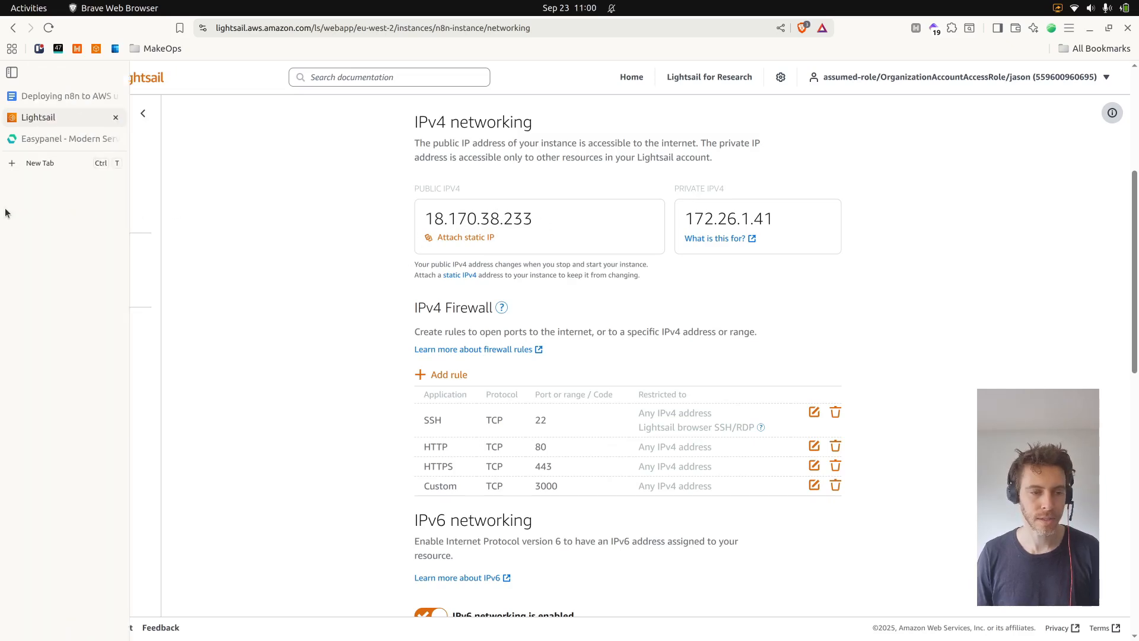
pyautogui.click(30, 162)
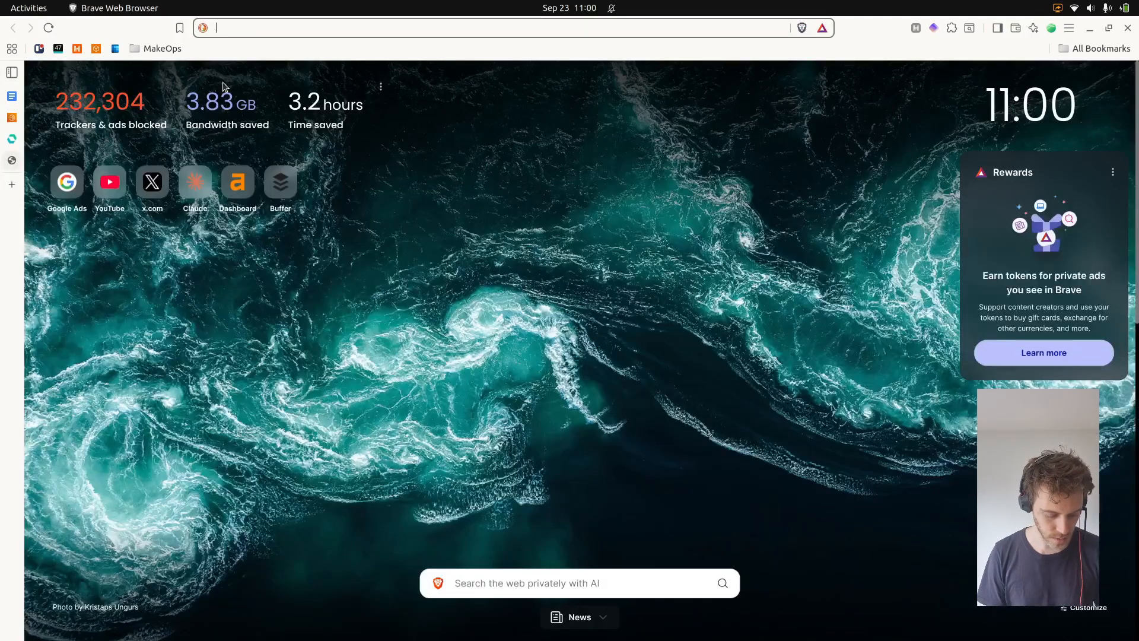
pyautogui.hotkey('ctrl', 'v')
pyautogui.press('Return')
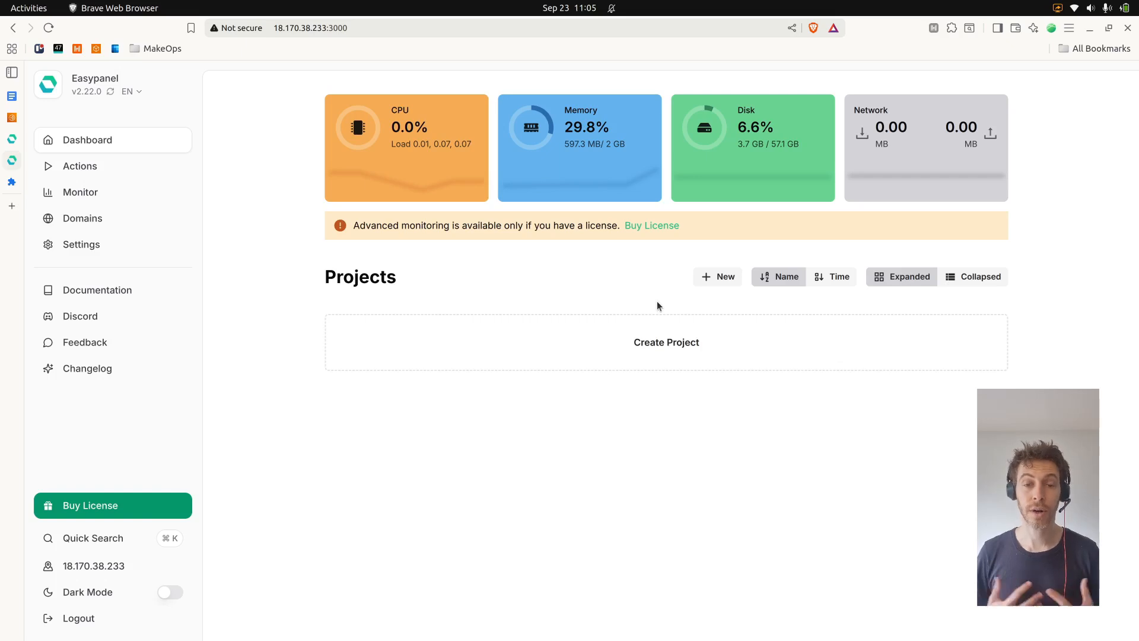
# Create a new Easypanel project named back_office
pyautogui.click(710, 280)
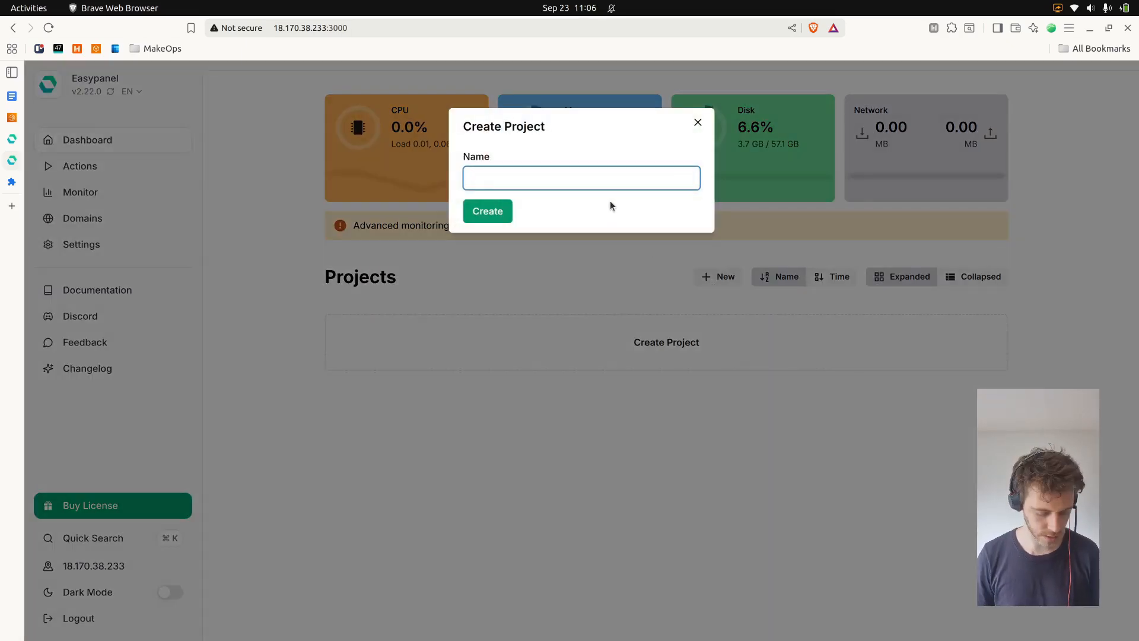
pyautogui.write('back_office')
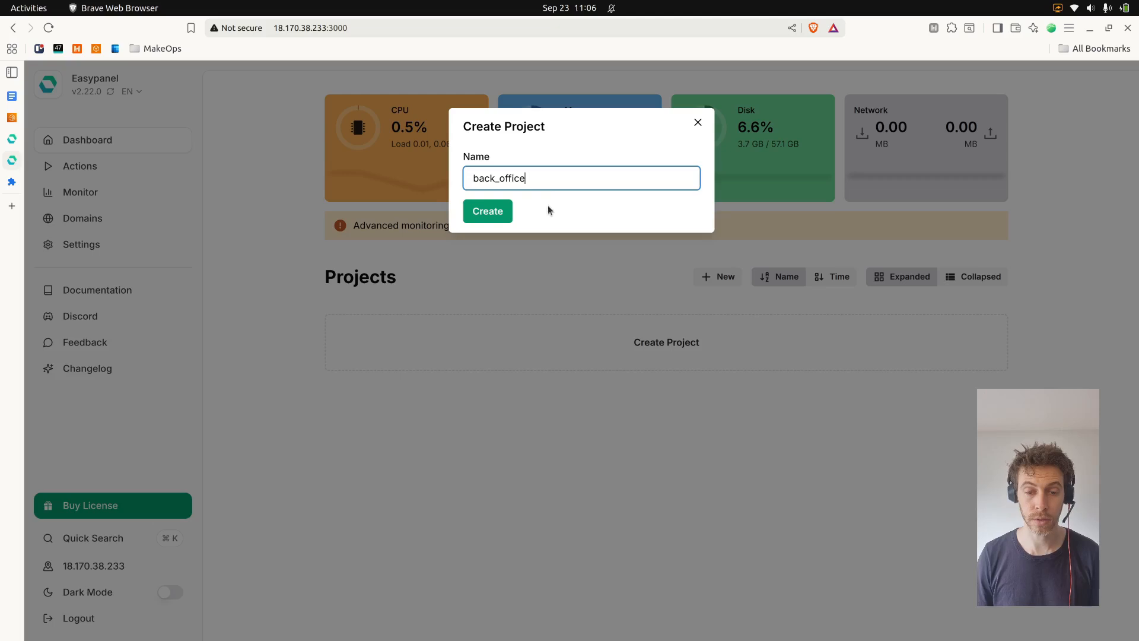
pyautogui.click(501, 215)
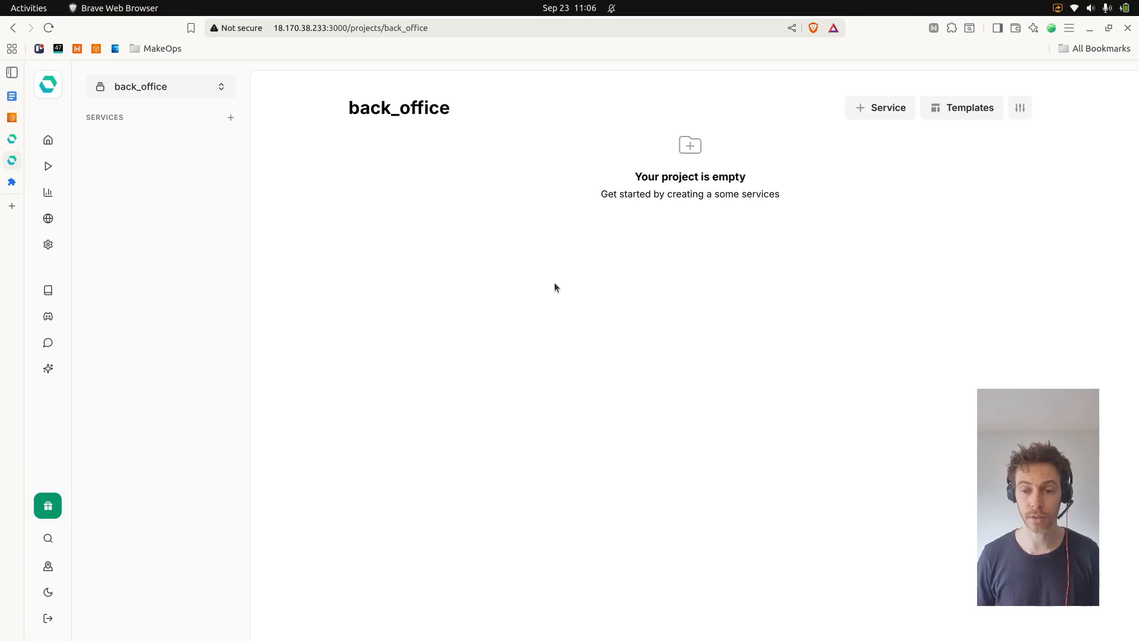
# Search the project's service templates for n8n and open the n8n template
pyautogui.click(944, 114)
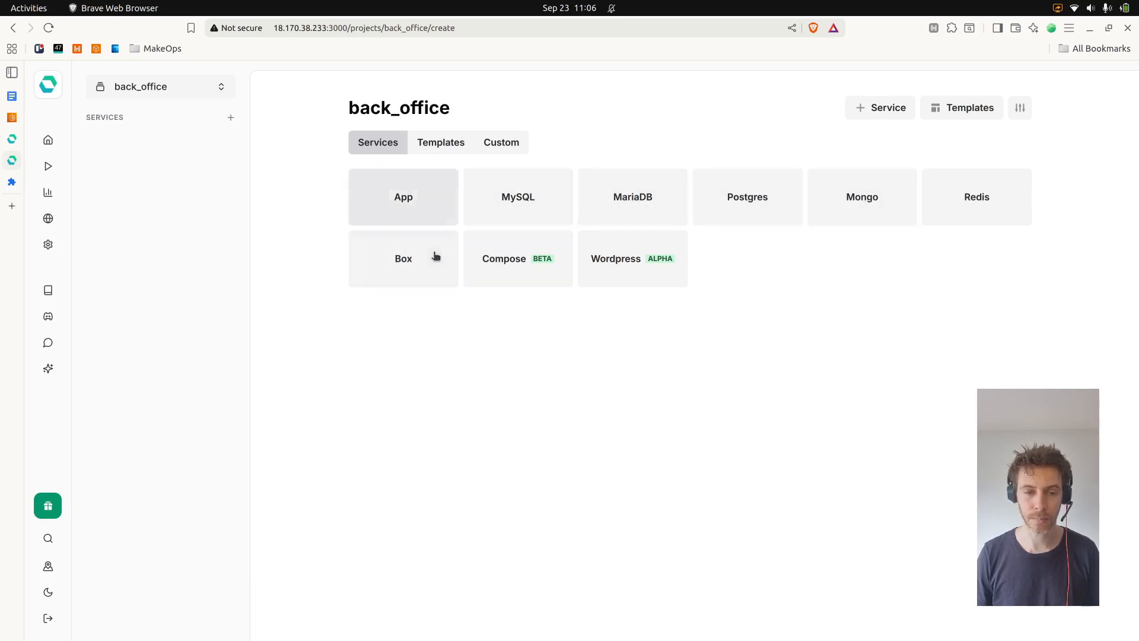
pyautogui.click(444, 148)
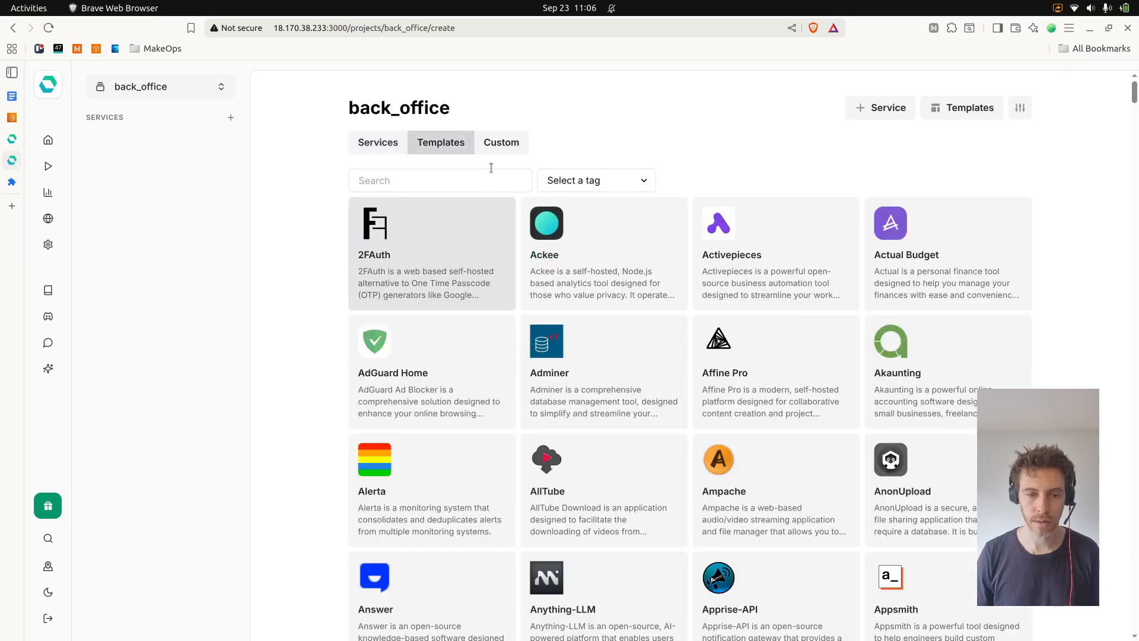
pyautogui.click(478, 187)
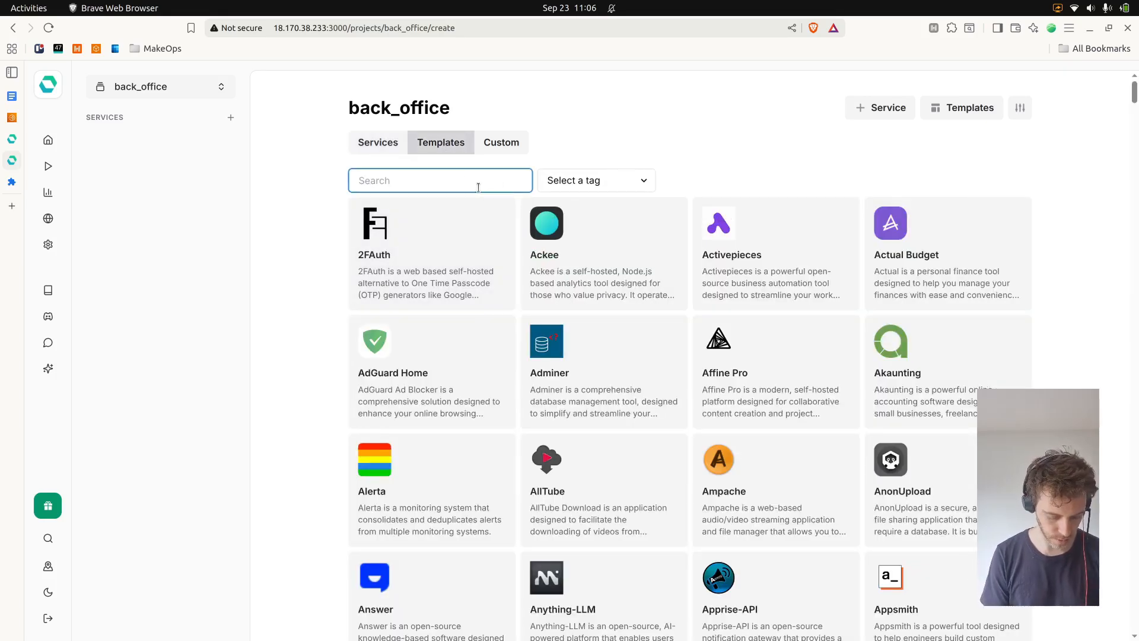
pyautogui.write('n8n')
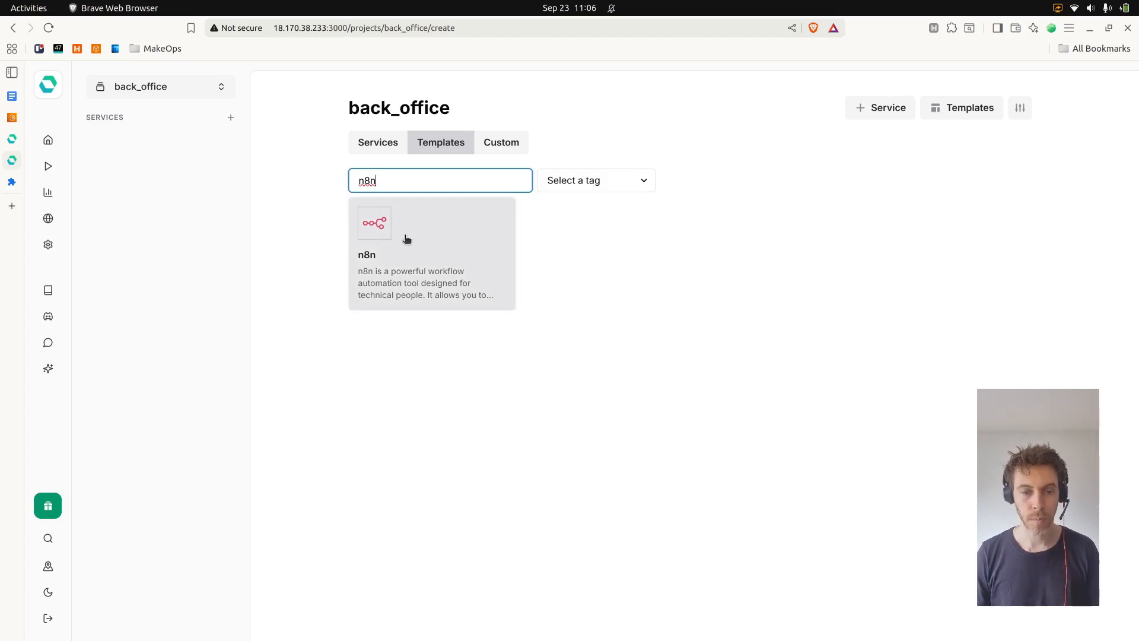
pyautogui.click(443, 248)
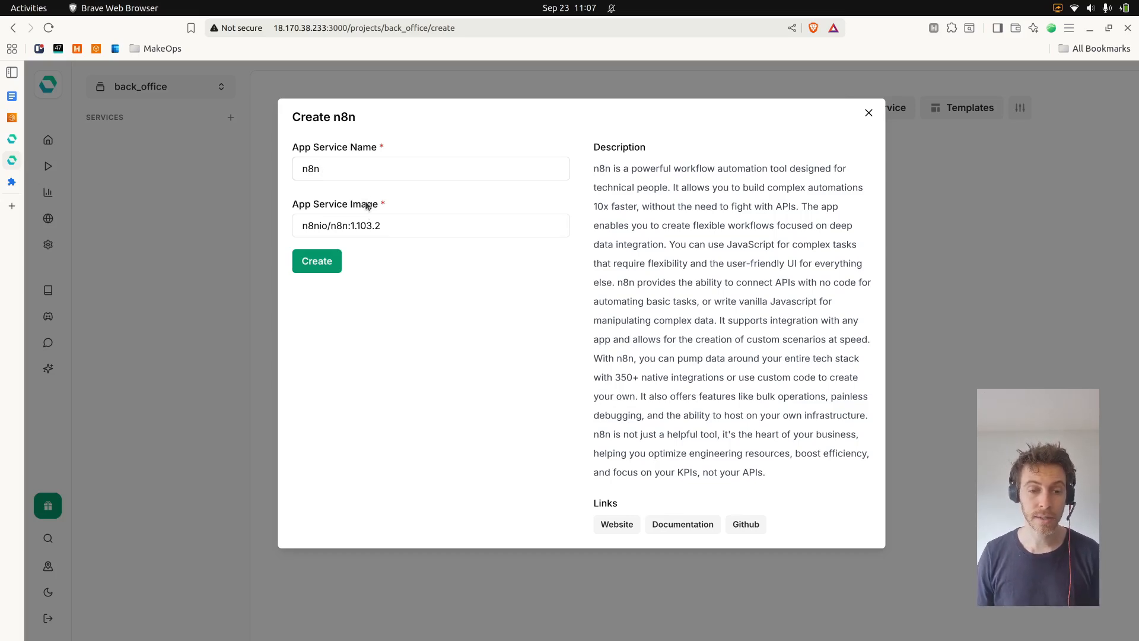
# Browse the n8n GitHub releases page to find the latest stable release version
pyautogui.moveTo(351, 229); pyautogui.dragTo(387, 232)
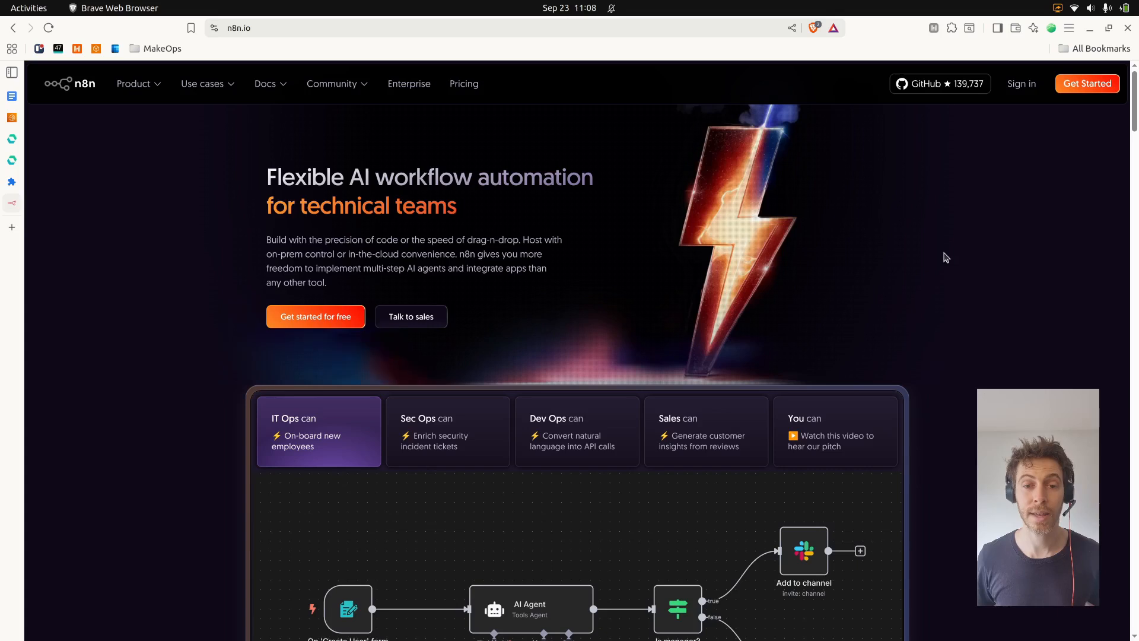
pyautogui.click(930, 88)
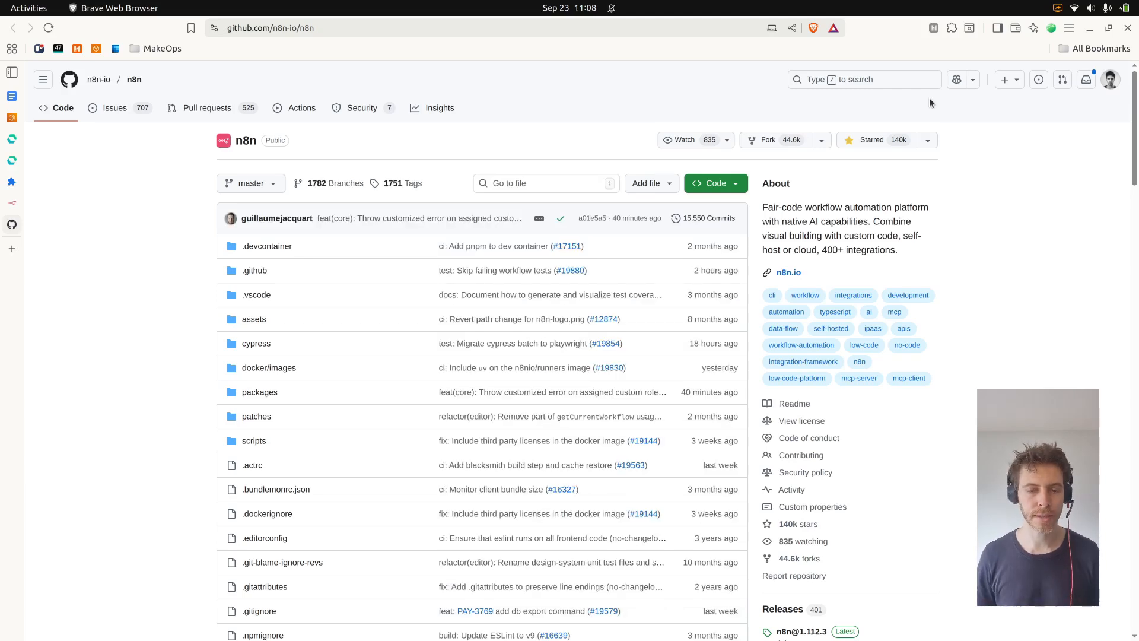
pyautogui.scroll(-5, 857, 376)
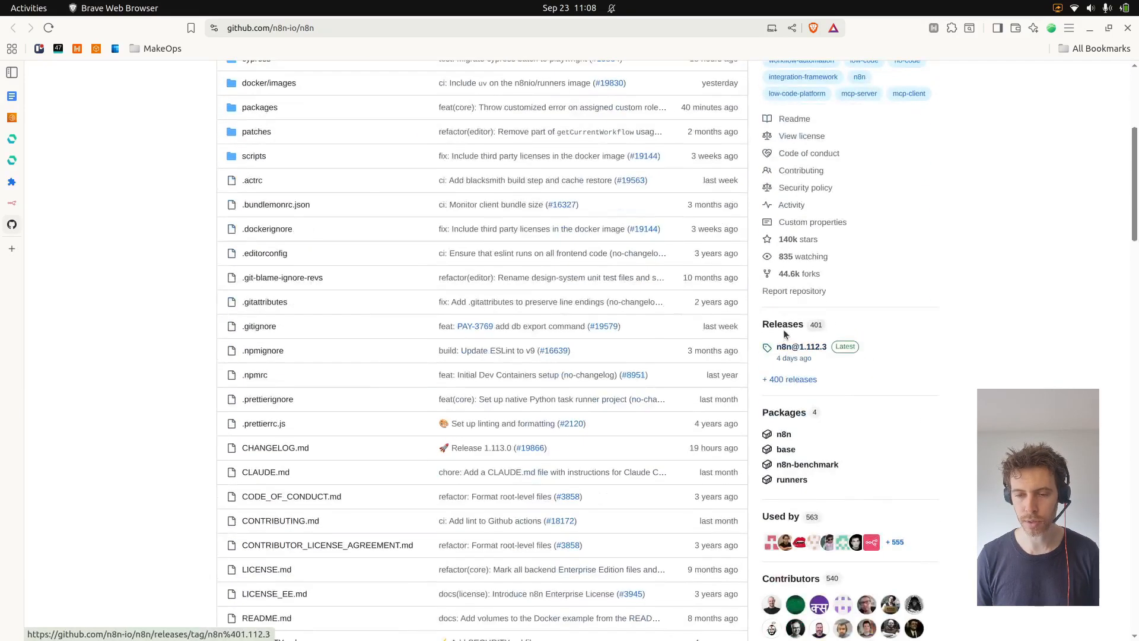
pyautogui.click(784, 329)
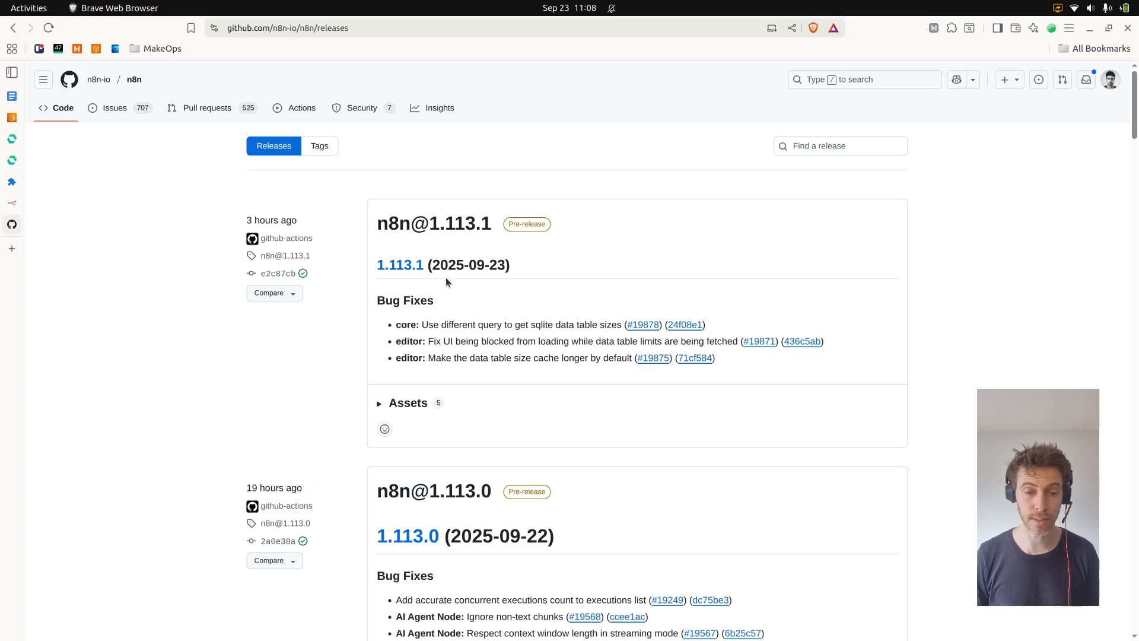
pyautogui.scroll(-4, 550, 231)
pyautogui.scroll(4, 575, 176)
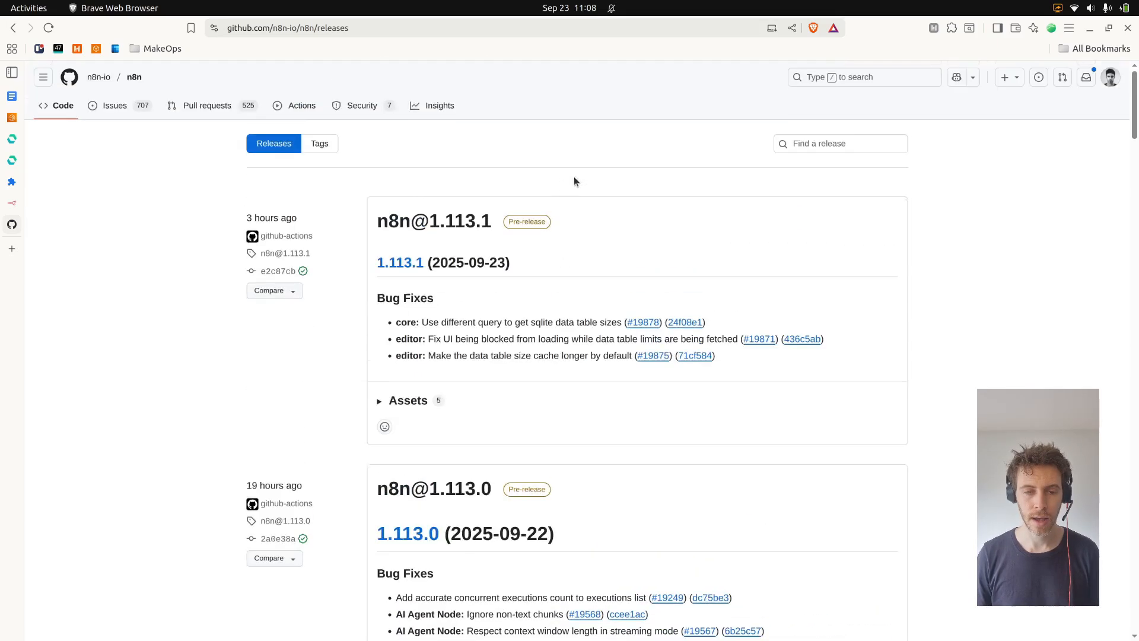
pyautogui.scroll(-20, 530, 254)
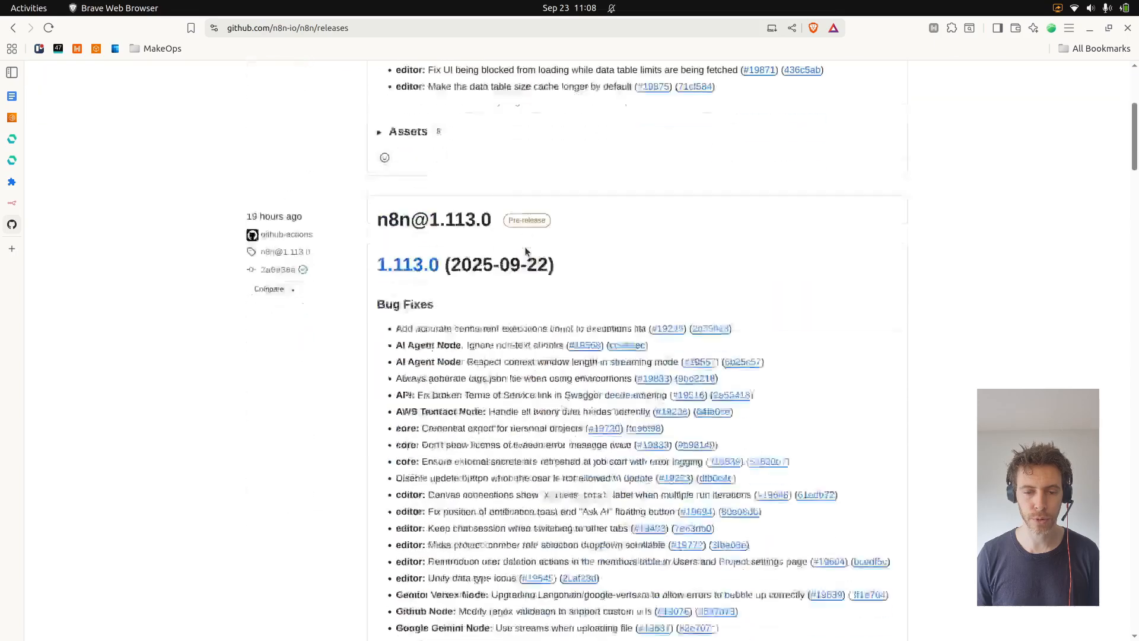
pyautogui.scroll(-4, 523, 231)
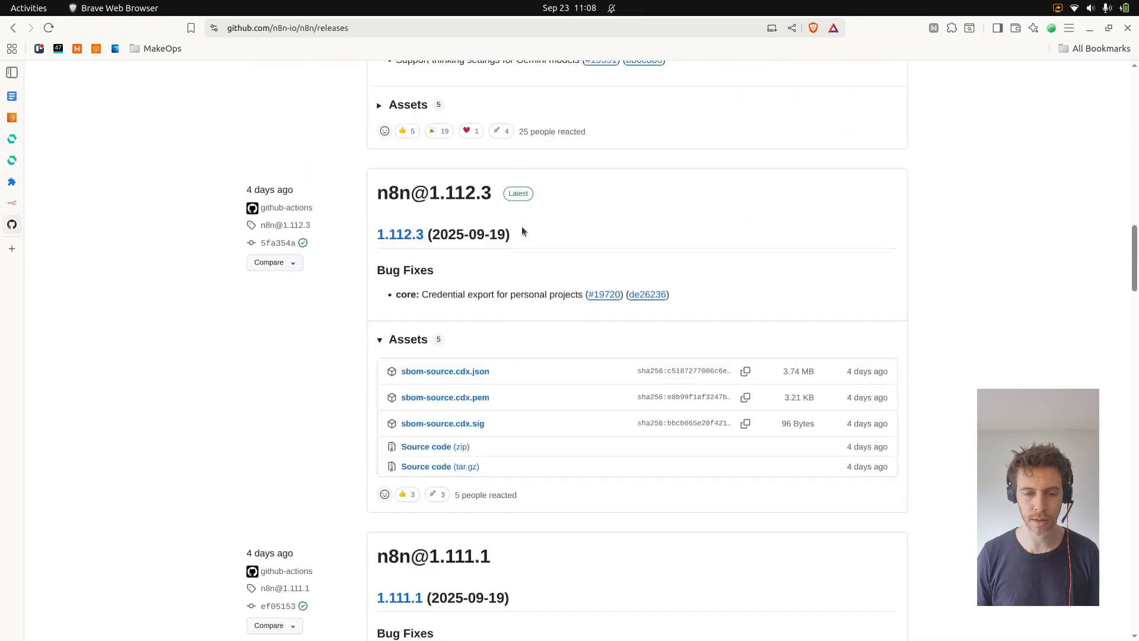
# Copy version 1.112.3 and set the app service image to n8nio/n8n:1.112.3
pyautogui.moveTo(501, 200); pyautogui.dragTo(429, 196)
pyautogui.hotkey('ctrl', 'c')
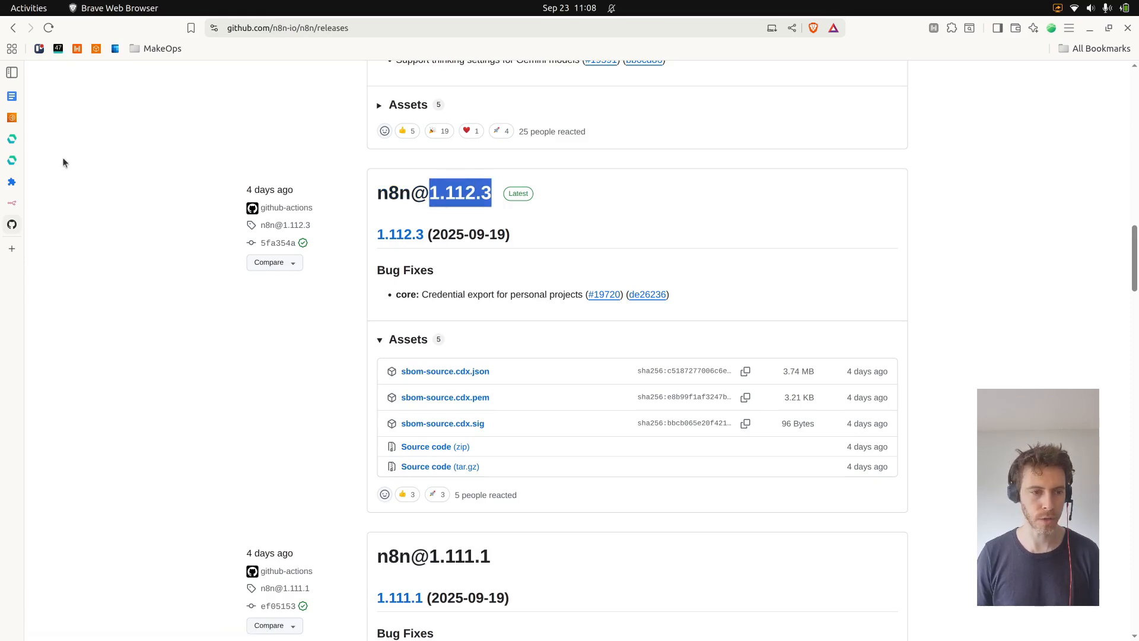
pyautogui.click(20, 162)
pyautogui.hotkey('ctrl', 'v')
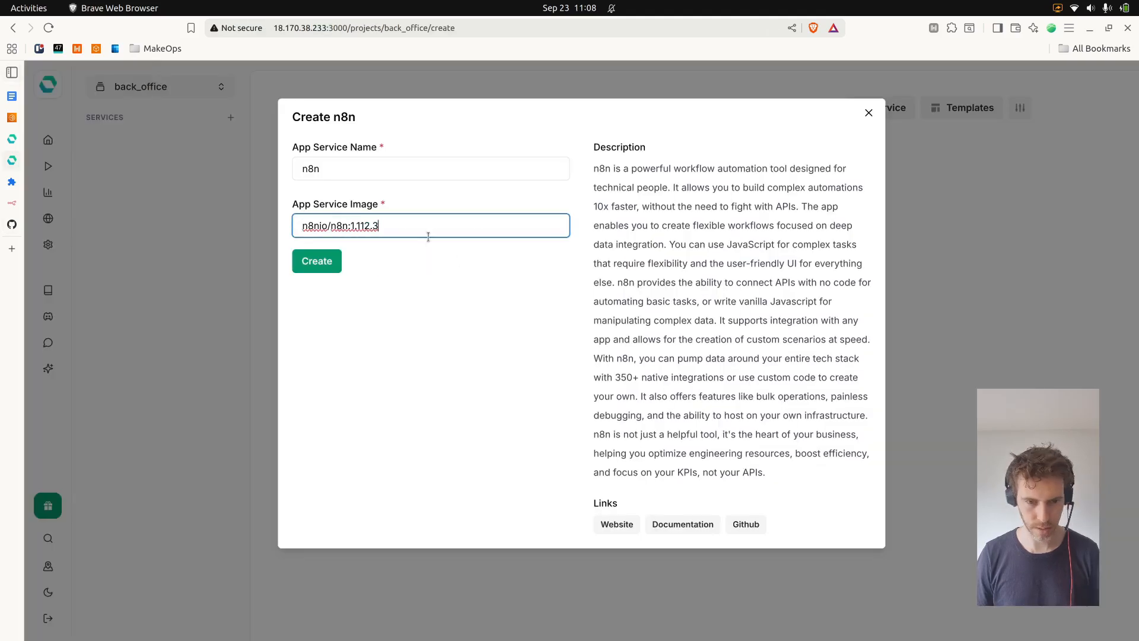
pyautogui.click(492, 133)
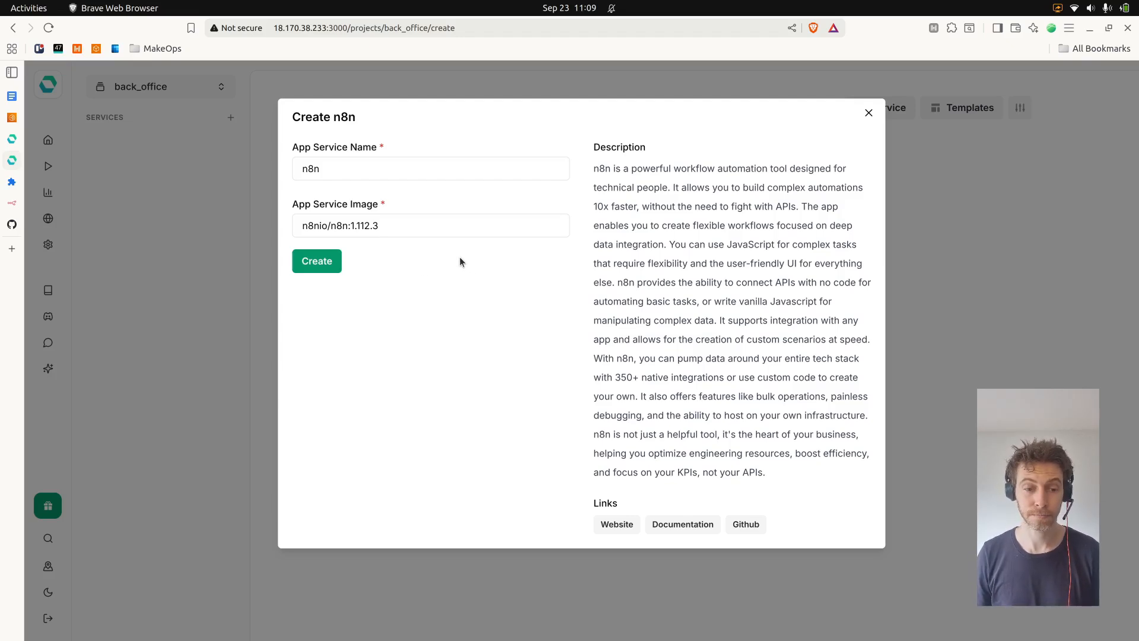
# Create the n8n service from the template and go to the back_office project's n8n service page
pyautogui.click(316, 262)
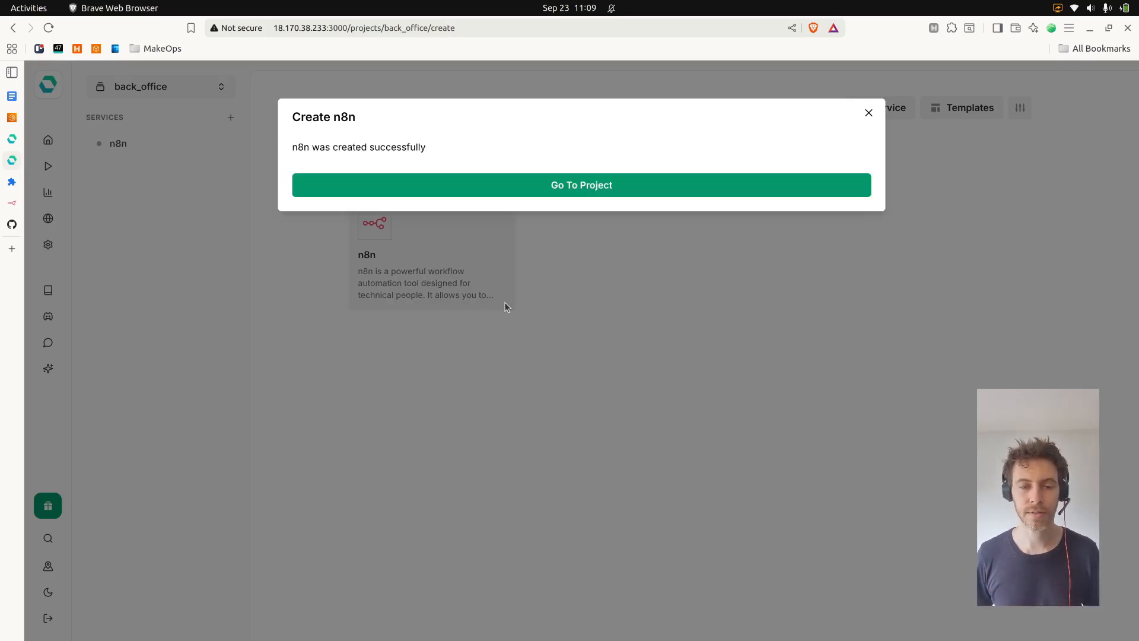
pyautogui.click(600, 185)
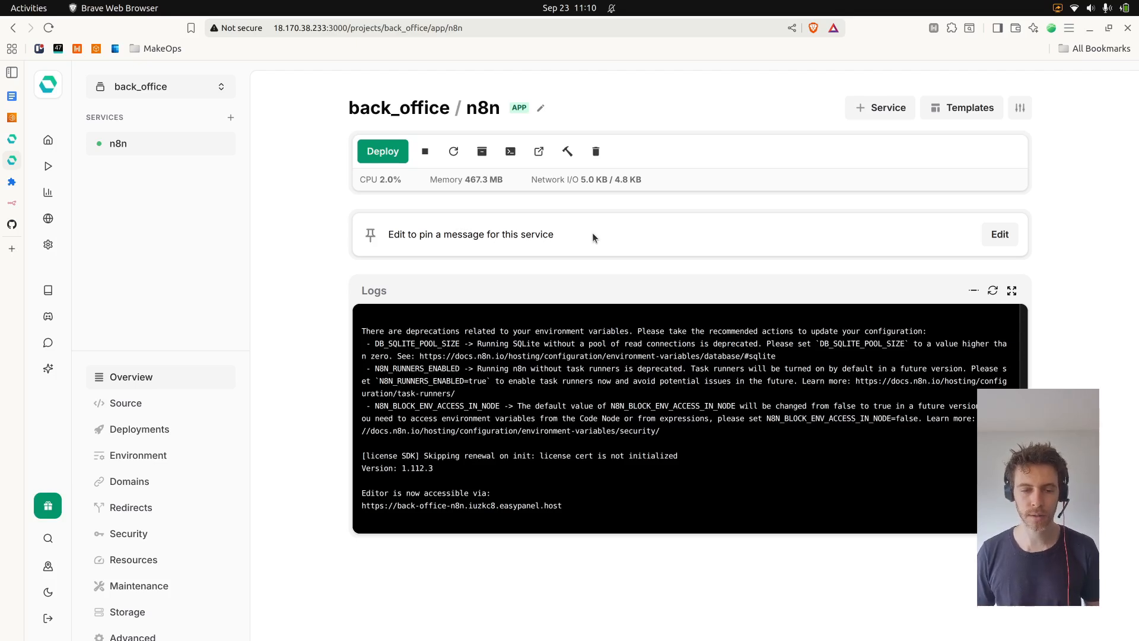
pyautogui.scroll(3, 536, 381)
pyautogui.scroll(-3, 536, 382)
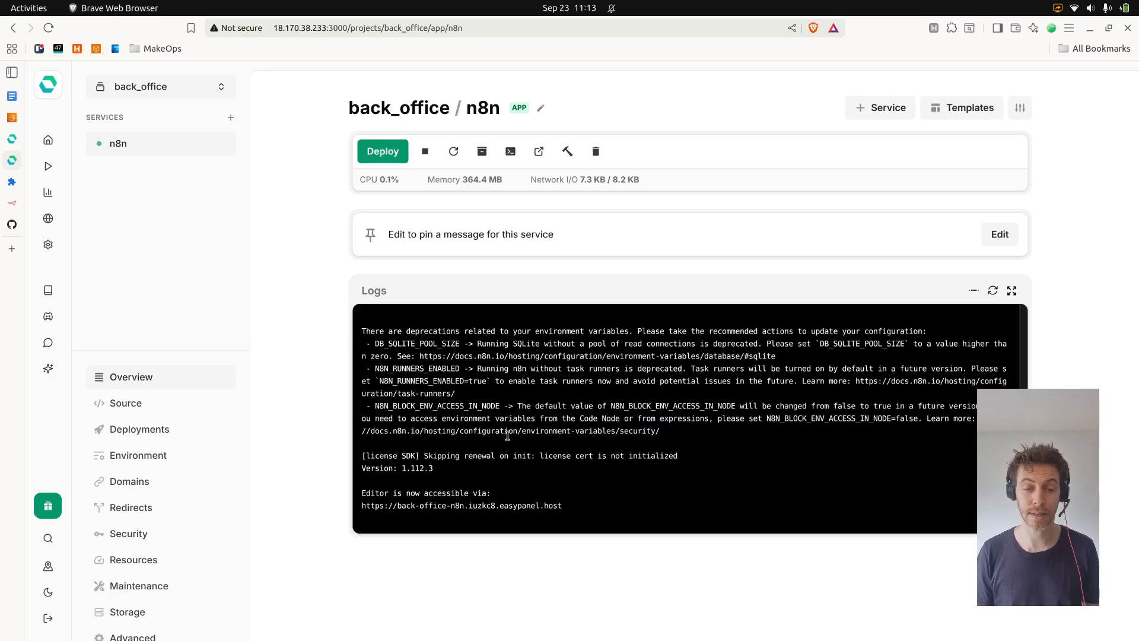
# Open the deployed n8n editor and submit the owner account setup form
pyautogui.tripleClick(516, 507)
pyautogui.click(516, 509)
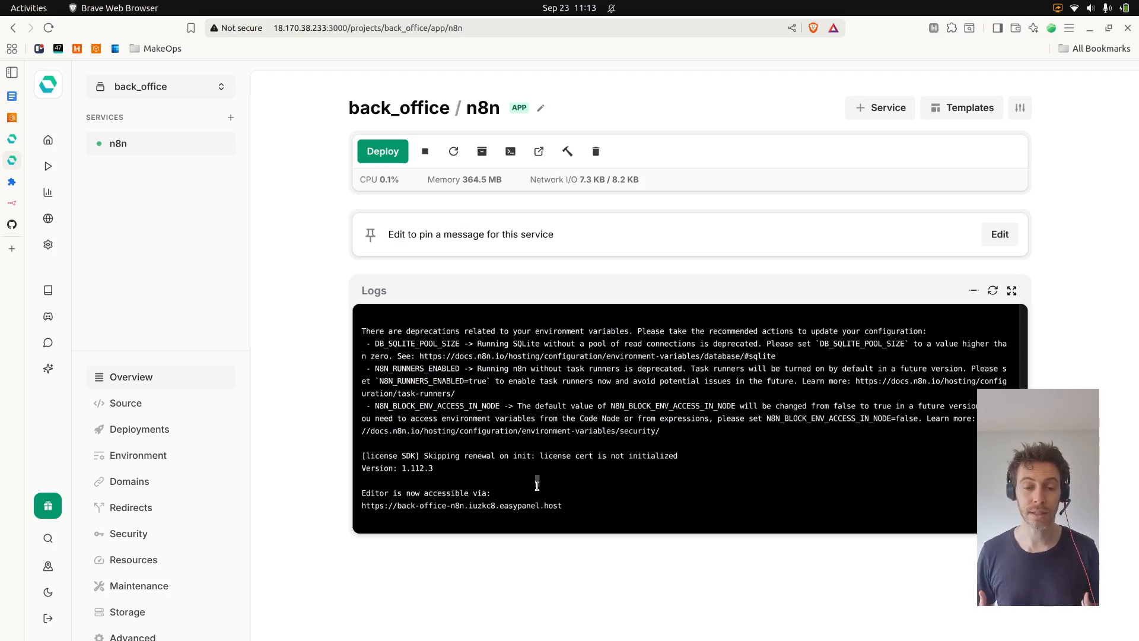
pyautogui.click(538, 153)
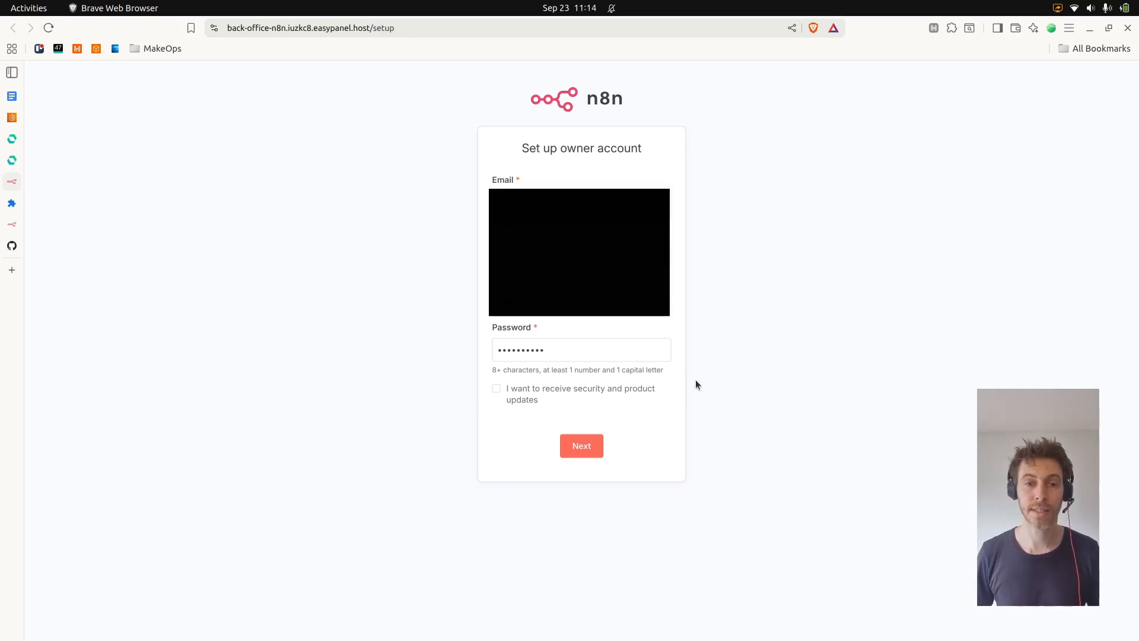
pyautogui.click(599, 445)
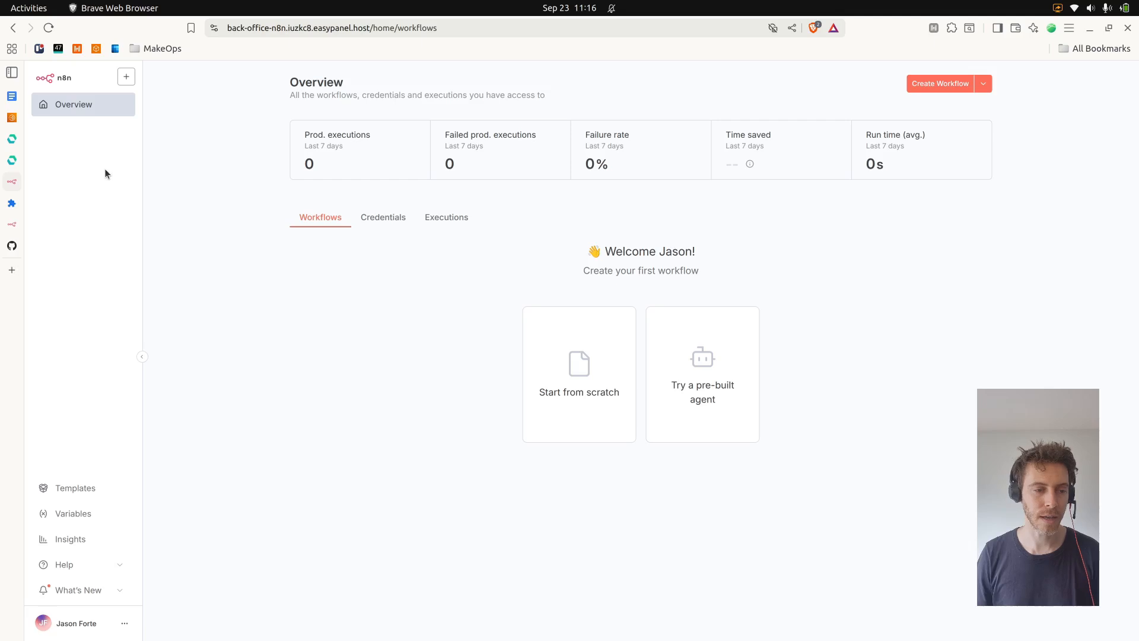
# Delete the n8n-instance Lightsail instance by entering confirm, then return to the tutorial document
pyautogui.click(22, 122)
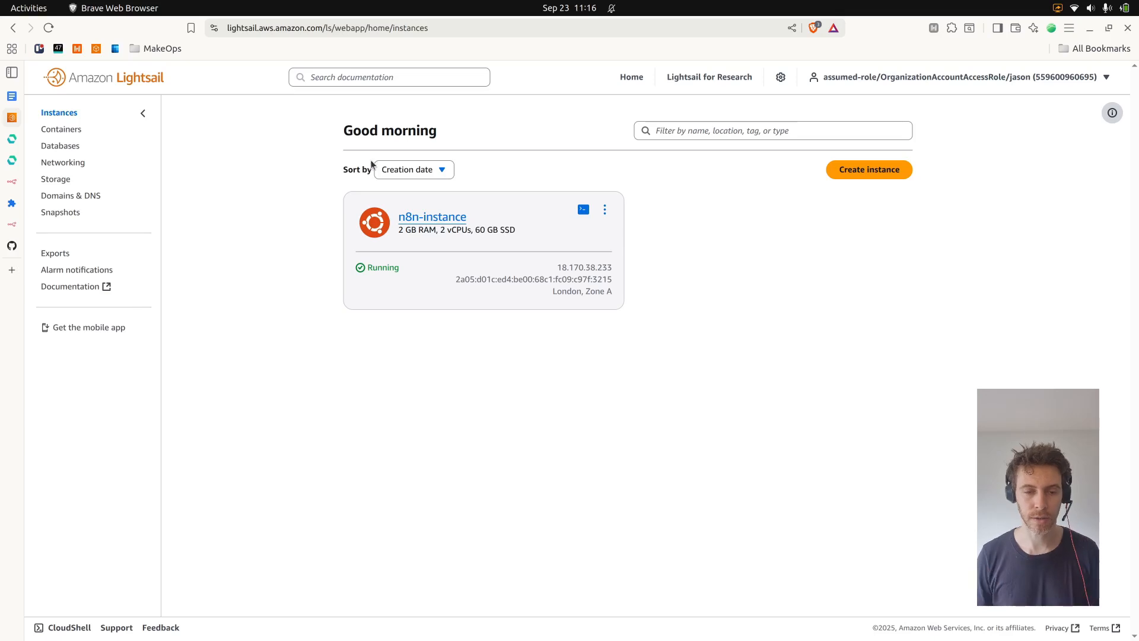
pyautogui.click(463, 217)
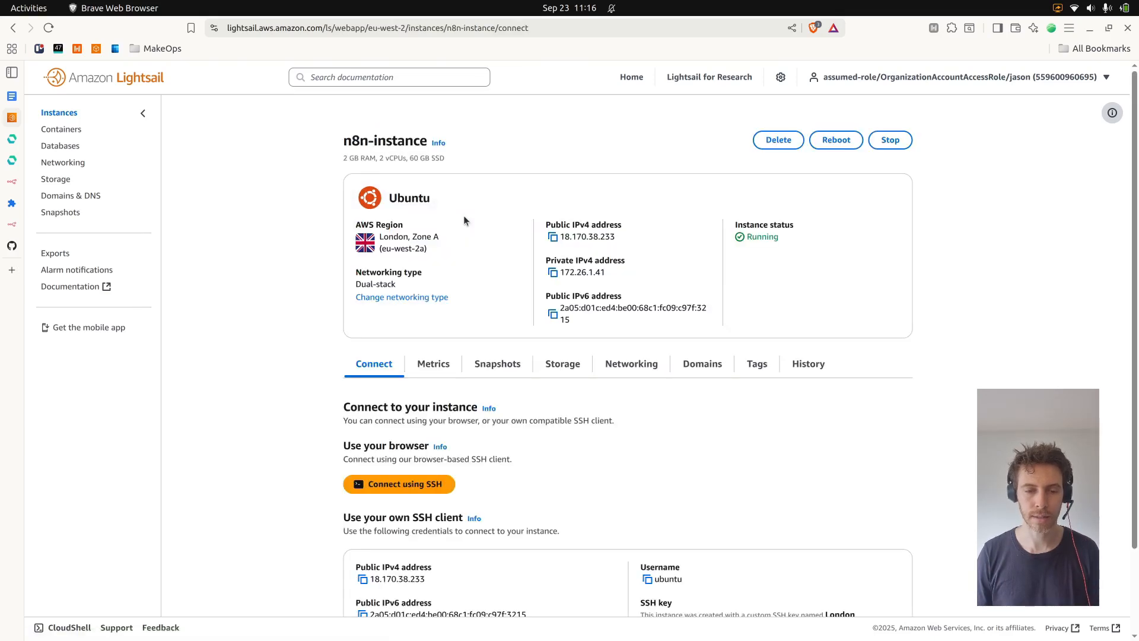
pyautogui.click(772, 147)
pyautogui.click(713, 362)
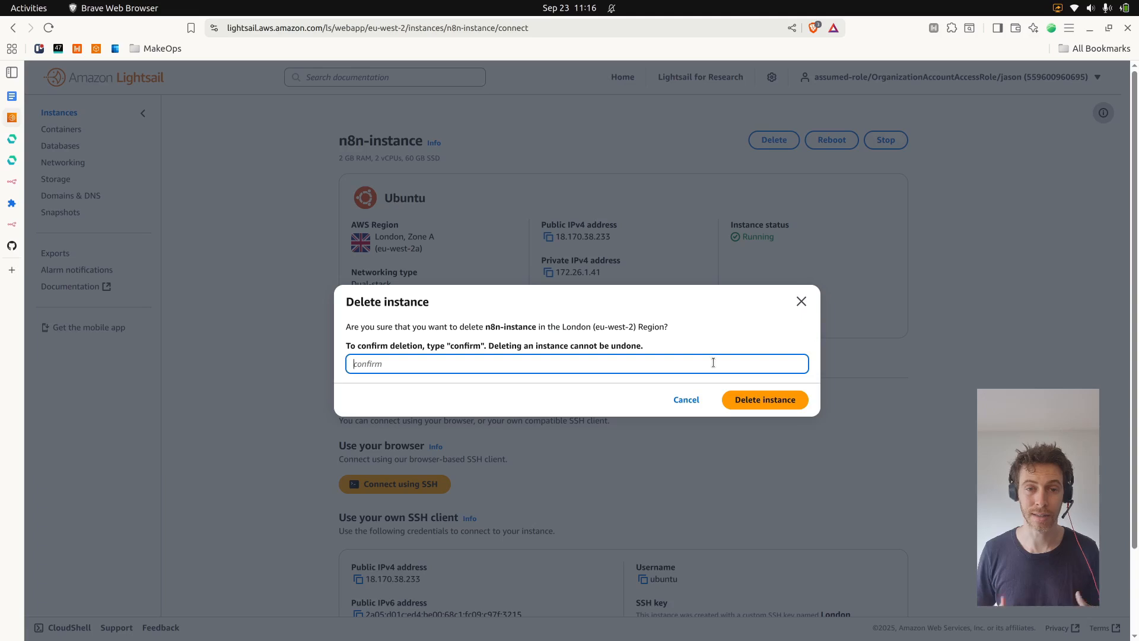
pyautogui.write('confirm')
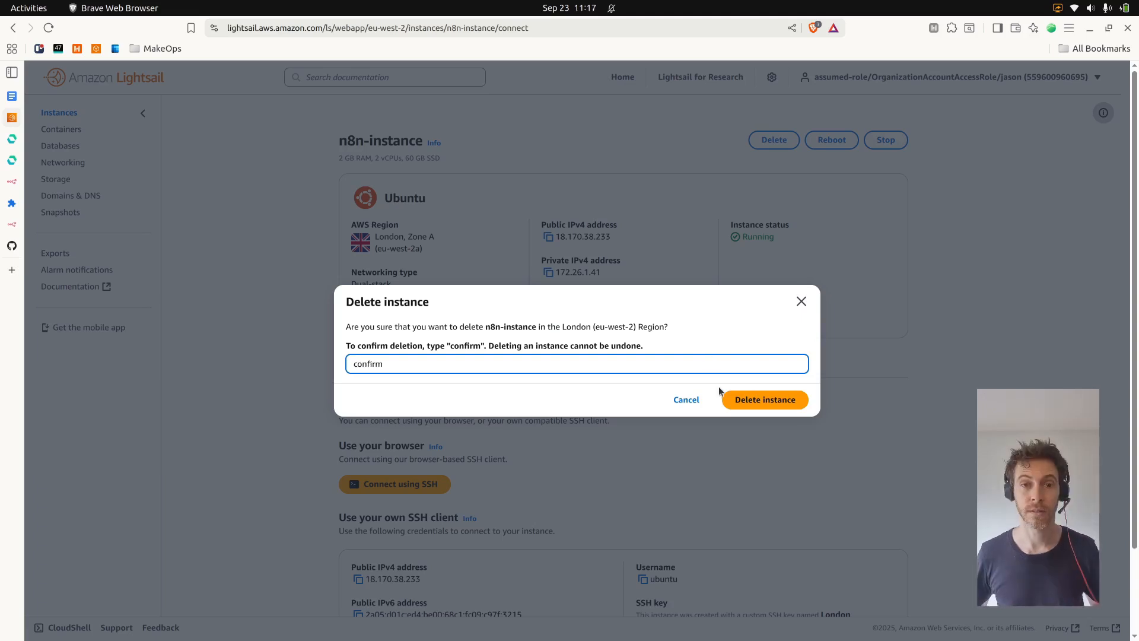
pyautogui.click(796, 399)
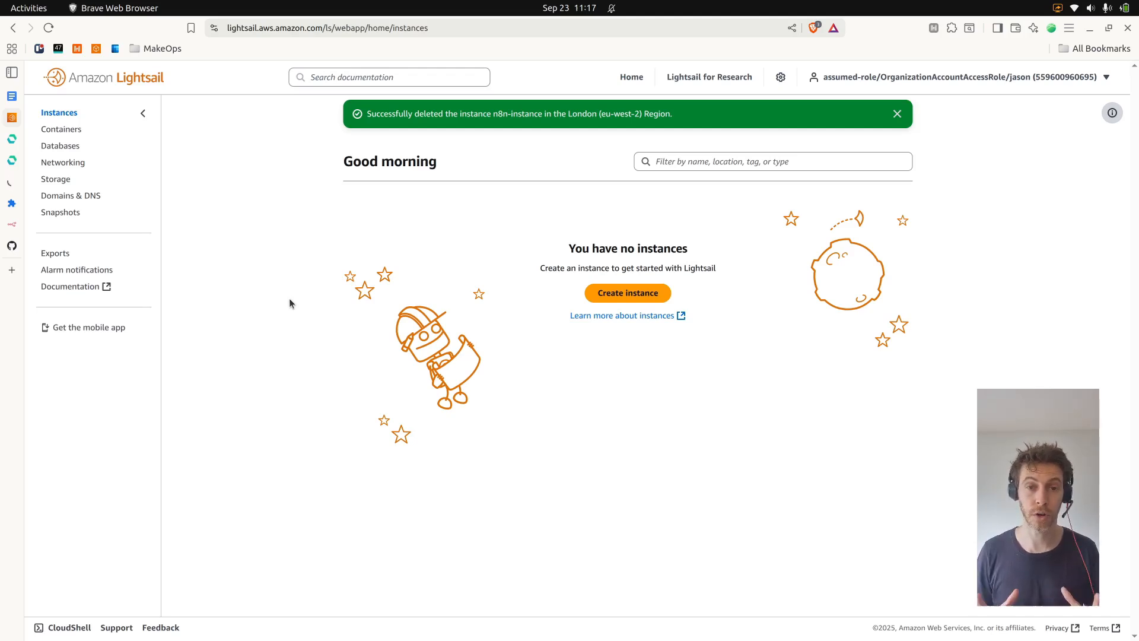
pyautogui.hotkey('ctrl', 'pageup')
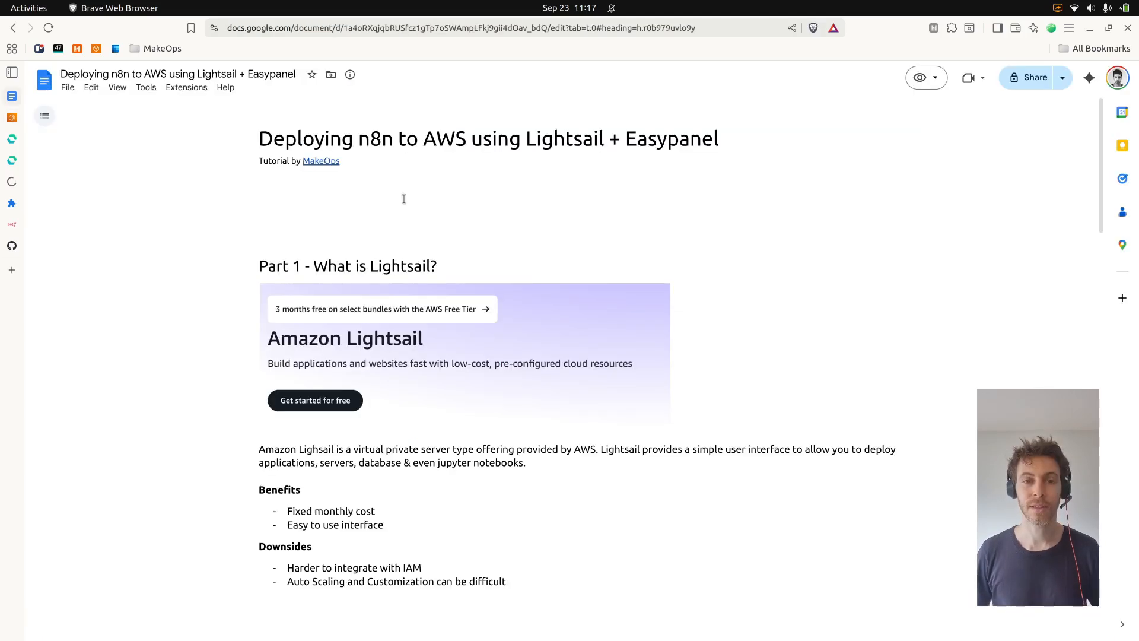